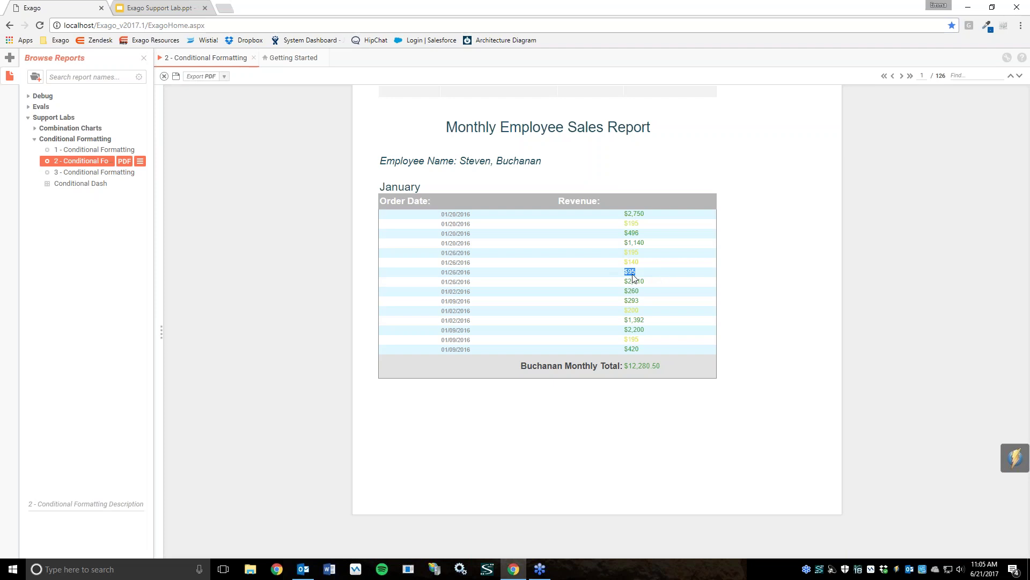
Step: Page through the Monthly Employee Sales Report from January to the first employee's overall total on page 13, examining the coloured revenue values
left_click(650, 271)
left_click(902, 76)
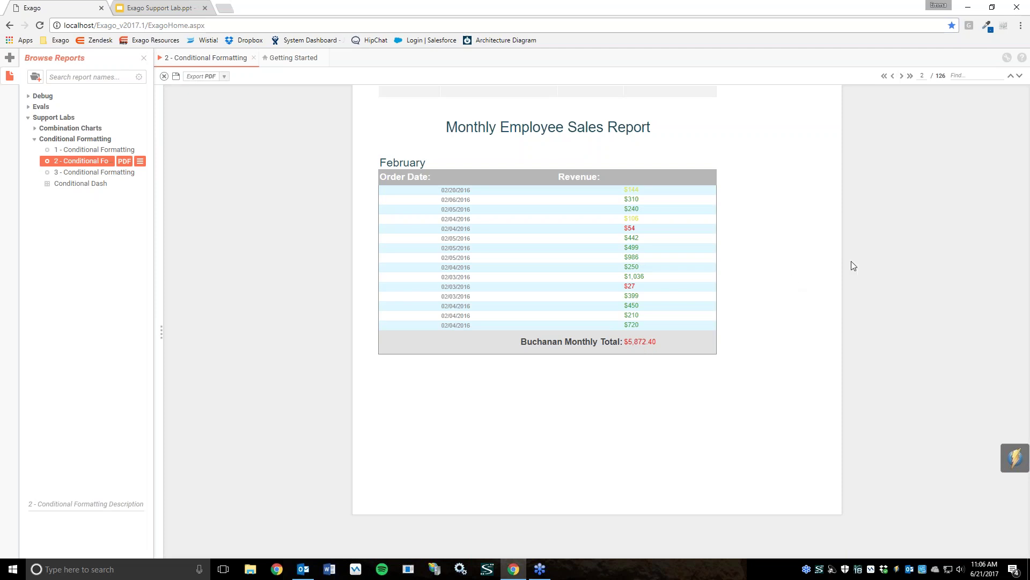
left_click(901, 77)
left_click(901, 77)
left_click(902, 76)
left_click(902, 76)
left_click(902, 77)
left_click(902, 76)
left_click(901, 77)
left_click(901, 77)
left_click(901, 77)
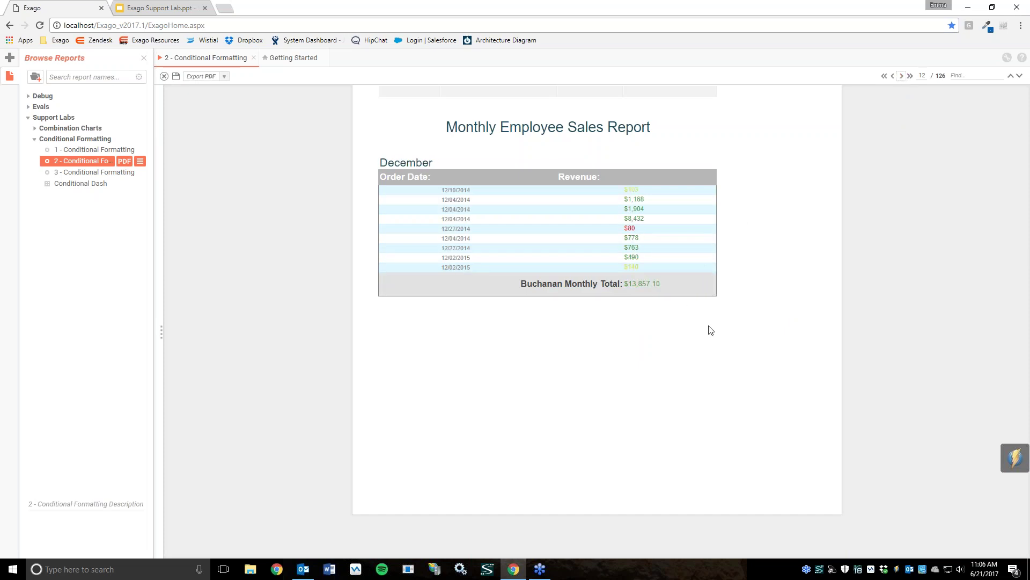
left_click(901, 77)
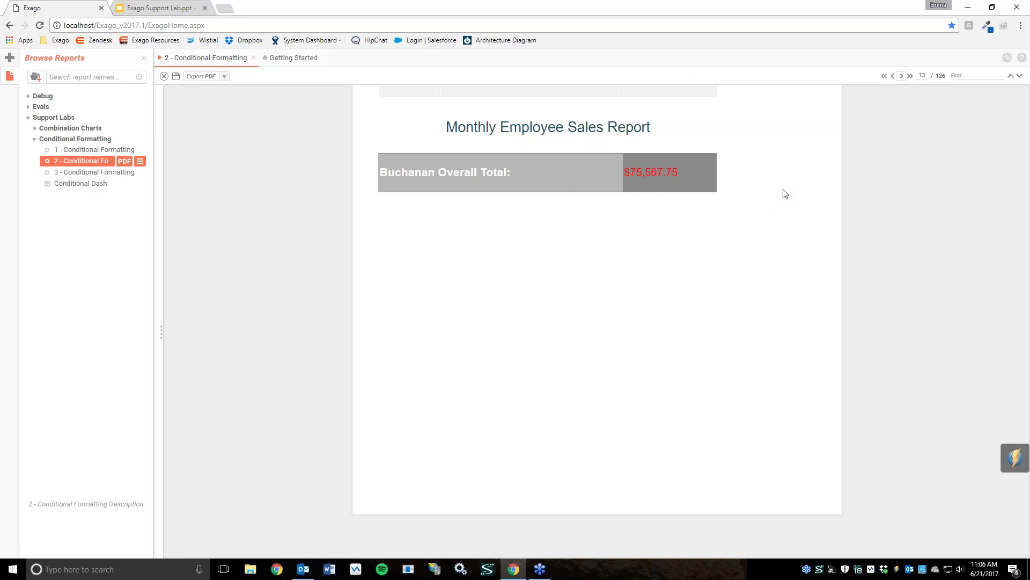
Step: Go to the report's last page and examine the bars of the Employee Sales To Date chart
left_click(910, 78)
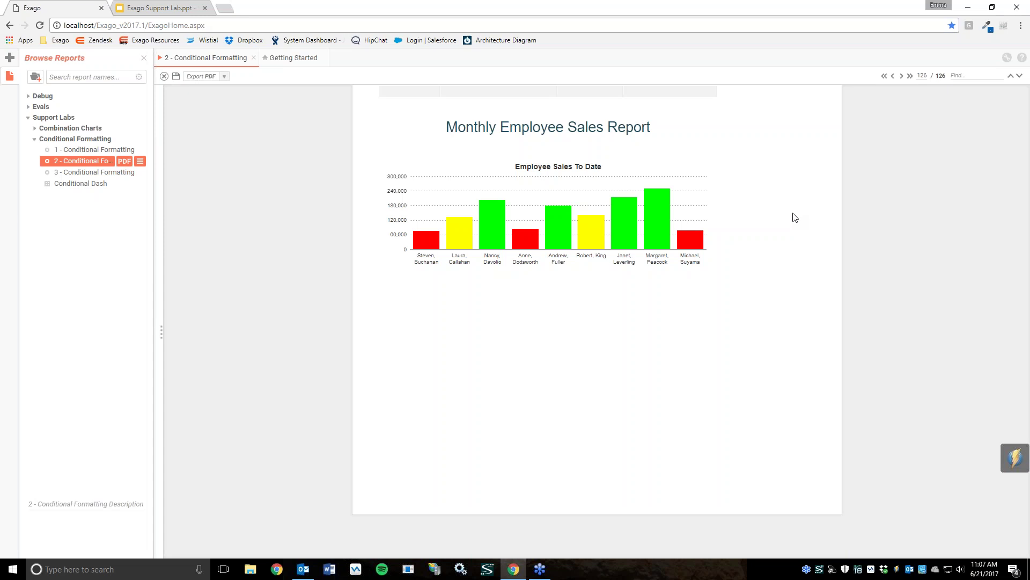
mouse_move(423, 232)
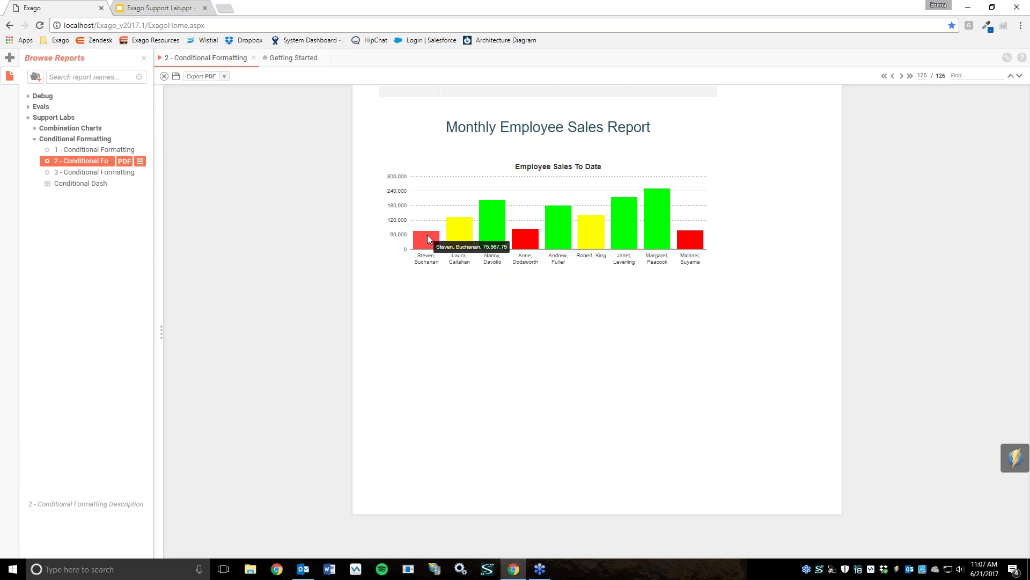
mouse_move(463, 233)
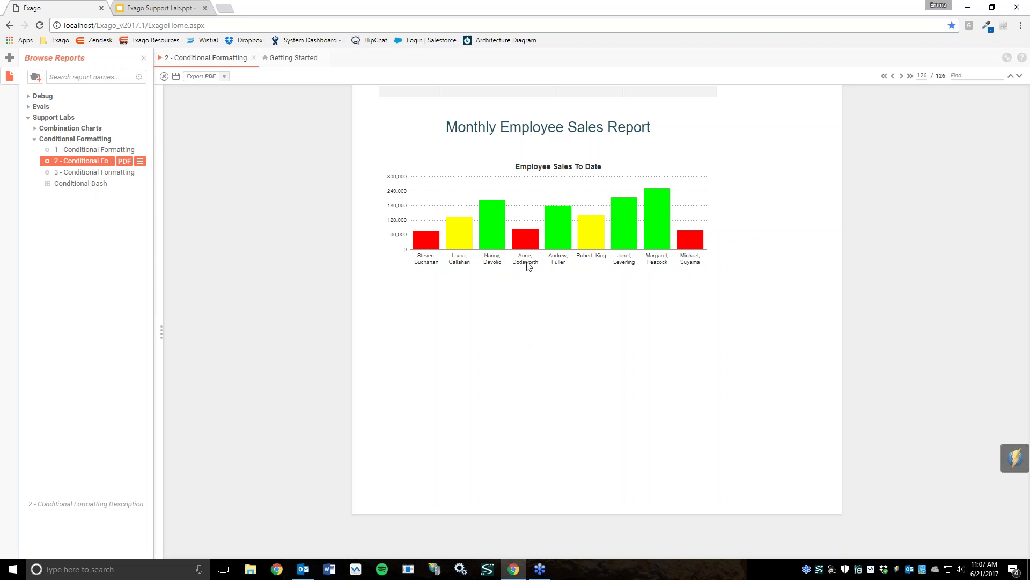
Step: Open the 1 - Conditional Formatting report's design and widen its Section column
left_click(89, 150)
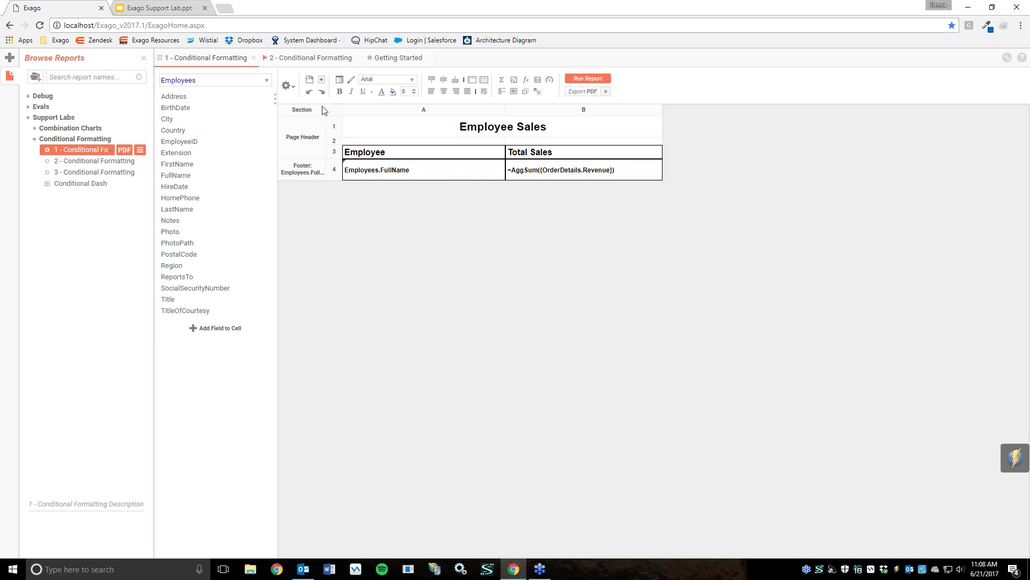
left_click_drag(327, 109, 375, 109)
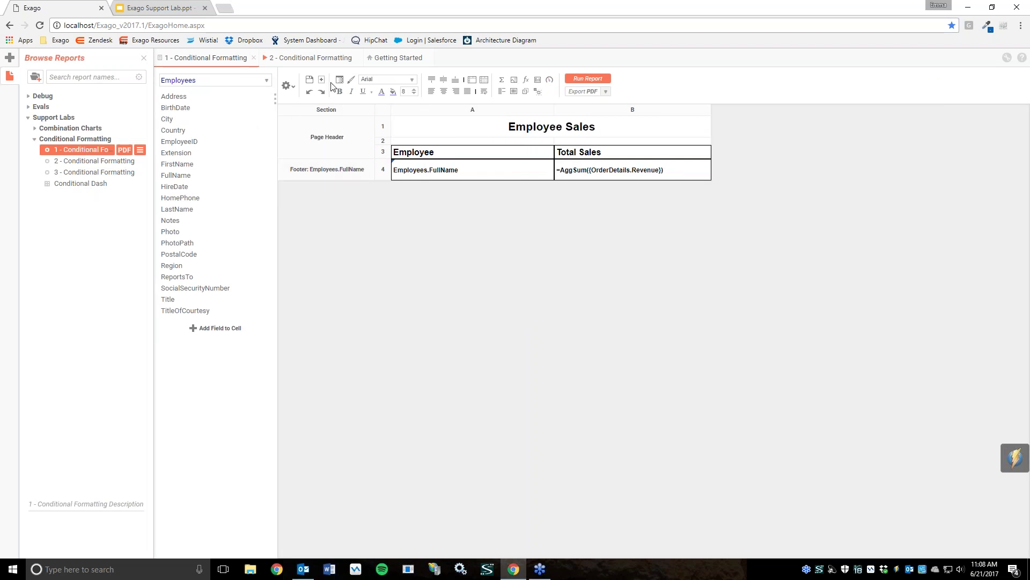
left_click(310, 58)
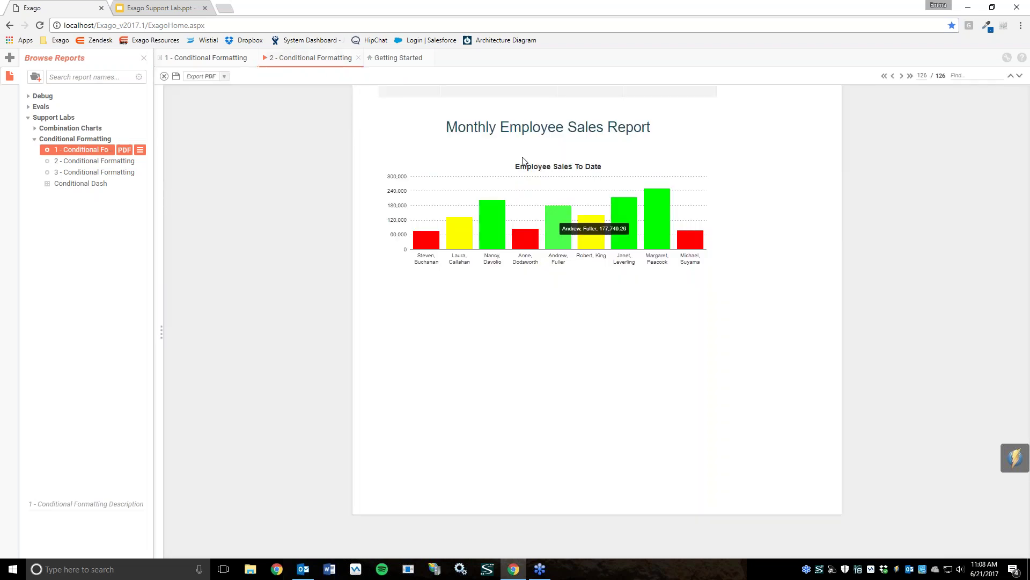
left_click(893, 77)
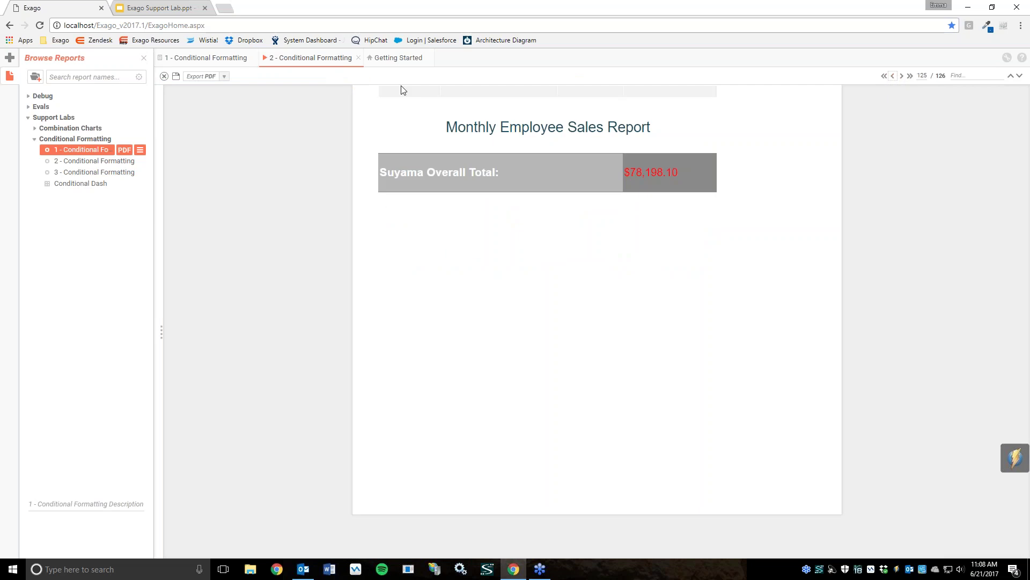
left_click(212, 58)
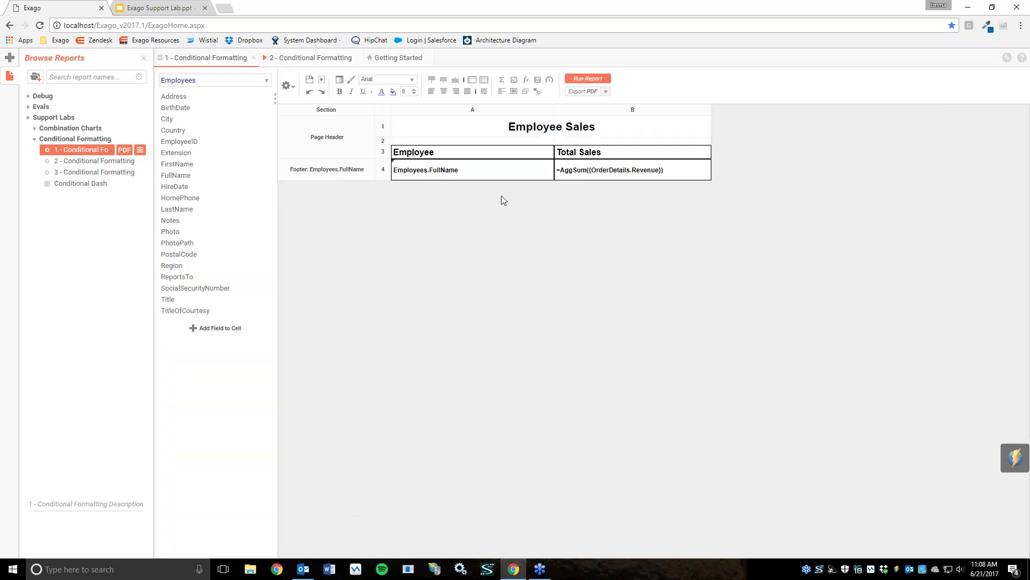
Step: Add a conditional formatting rule with the Foreground Color action to the Total Sales formula cell in row 4
left_click(615, 171)
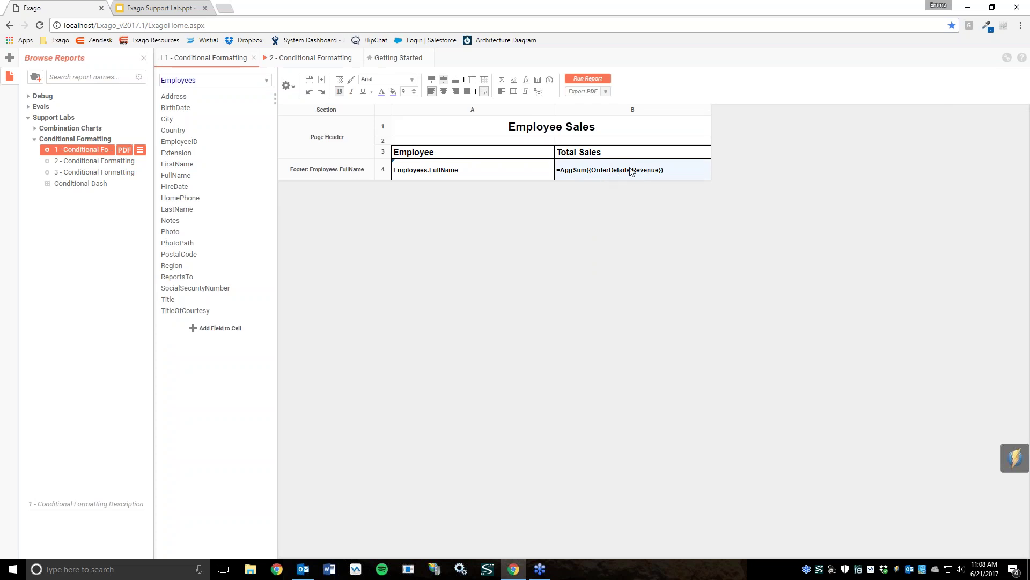
left_click(340, 80)
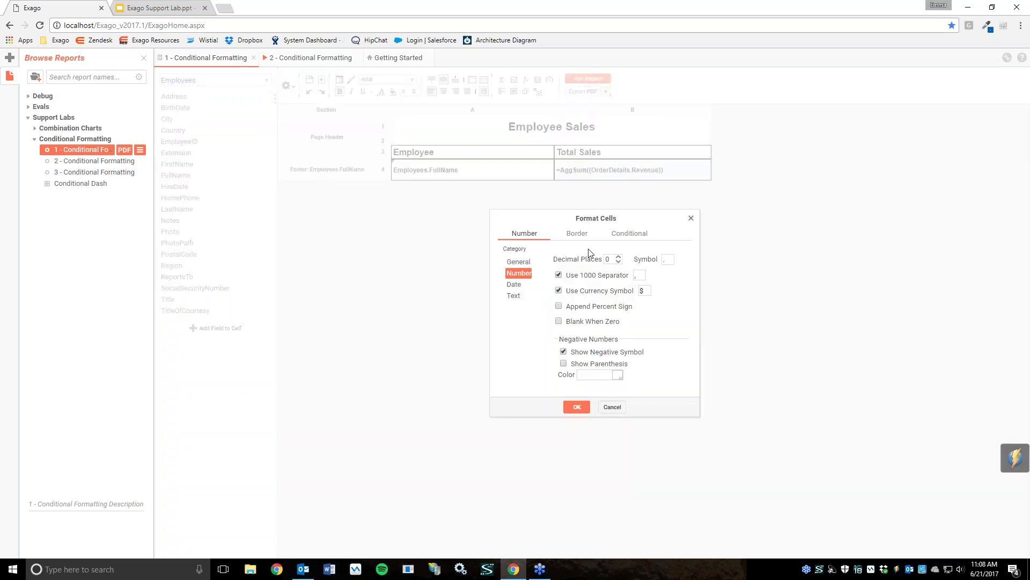
left_click(626, 237)
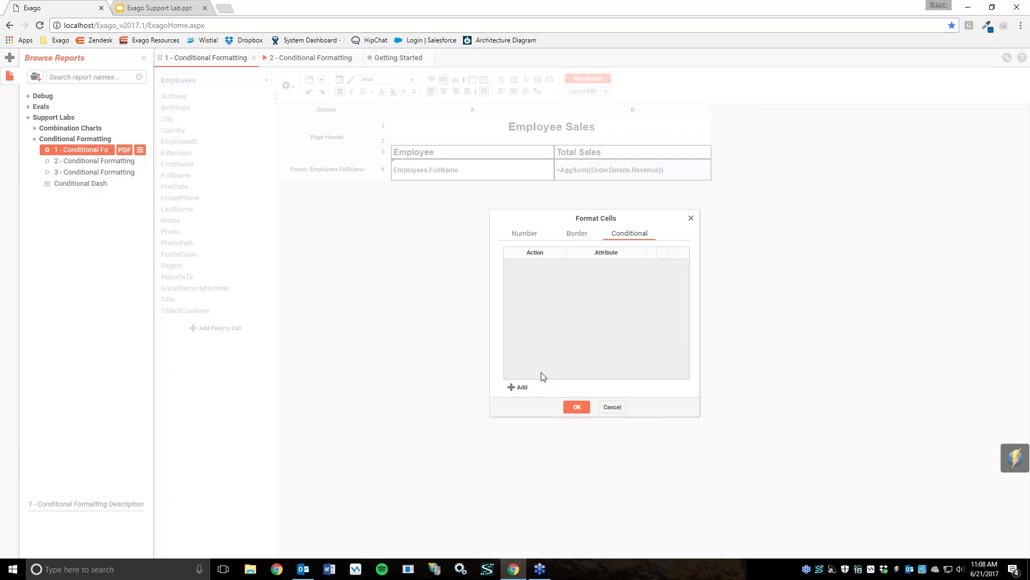
left_click(520, 388)
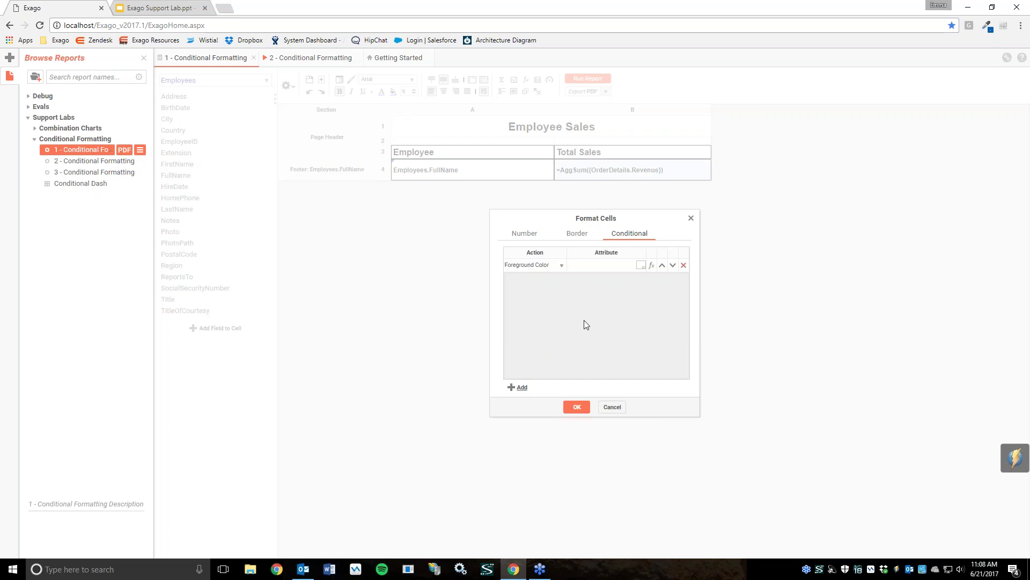
left_click(560, 268)
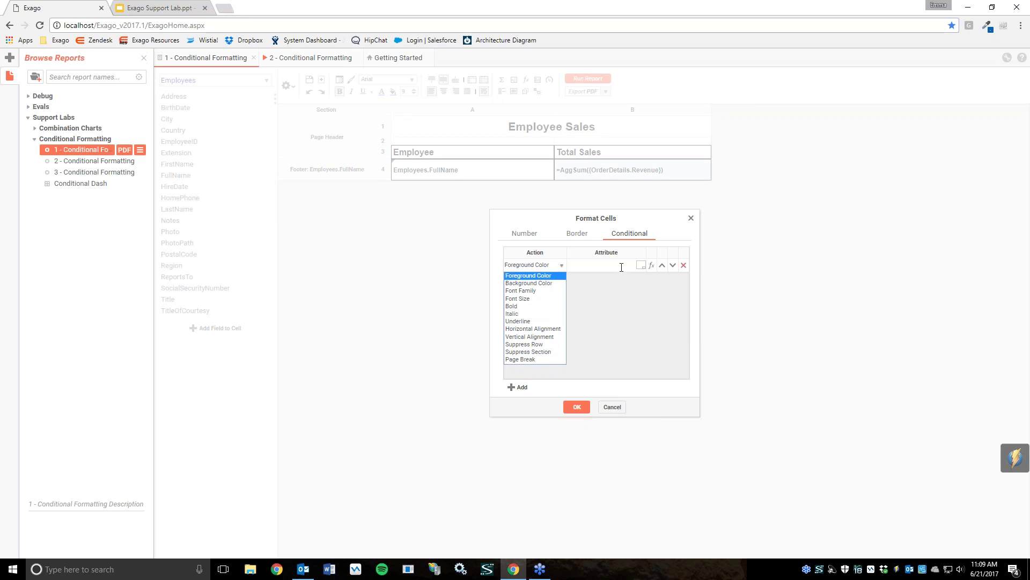
left_click(550, 276)
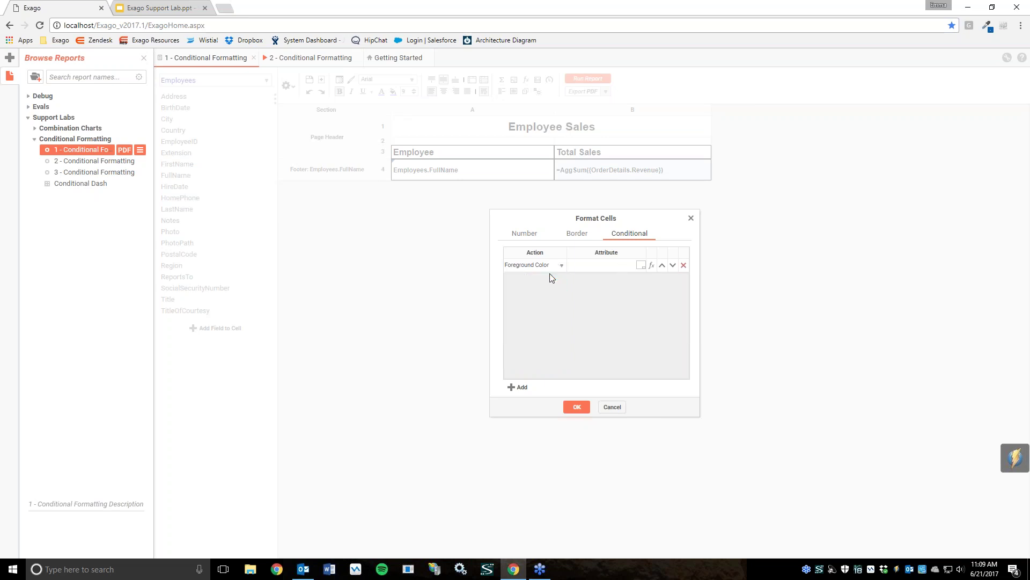
Step: Try Bold as the action of the conditional formatting rule
left_click(641, 265)
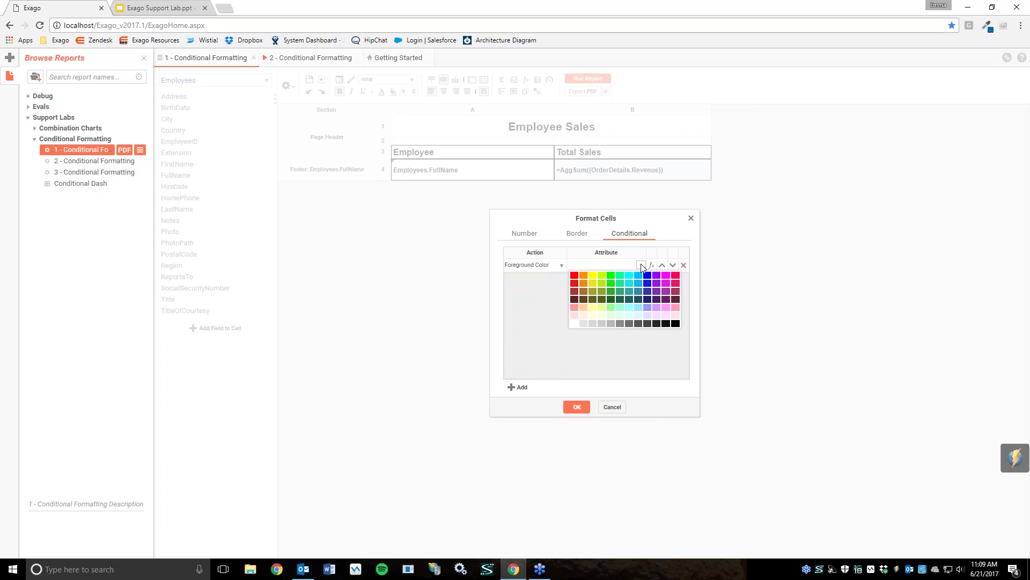
left_click(579, 263)
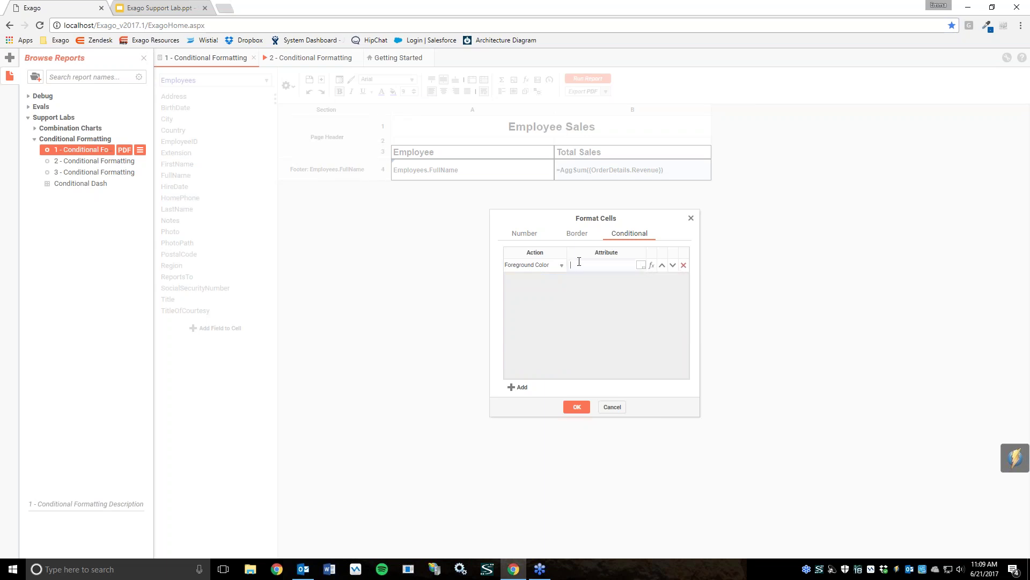
left_click(560, 265)
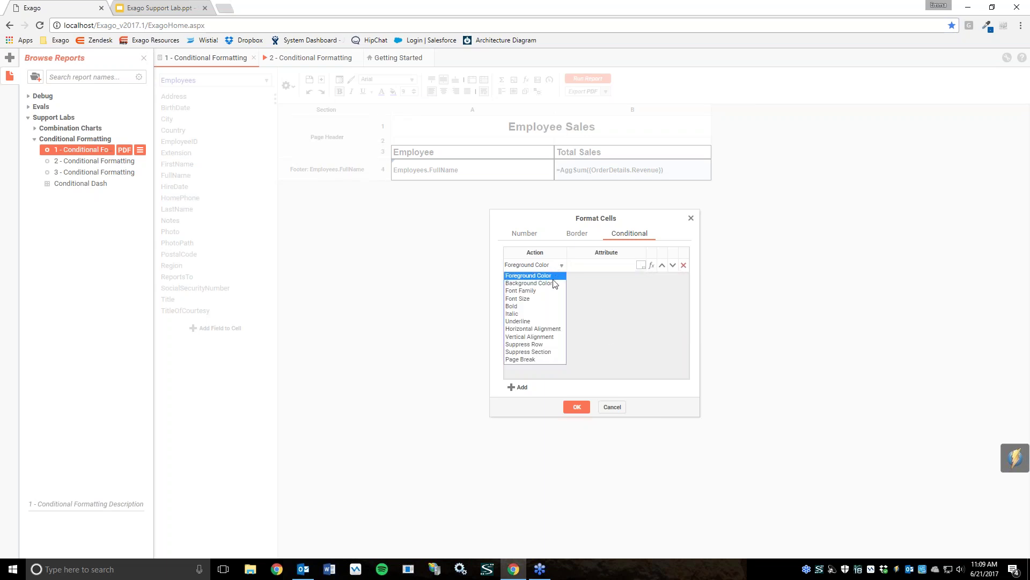
left_click(522, 307)
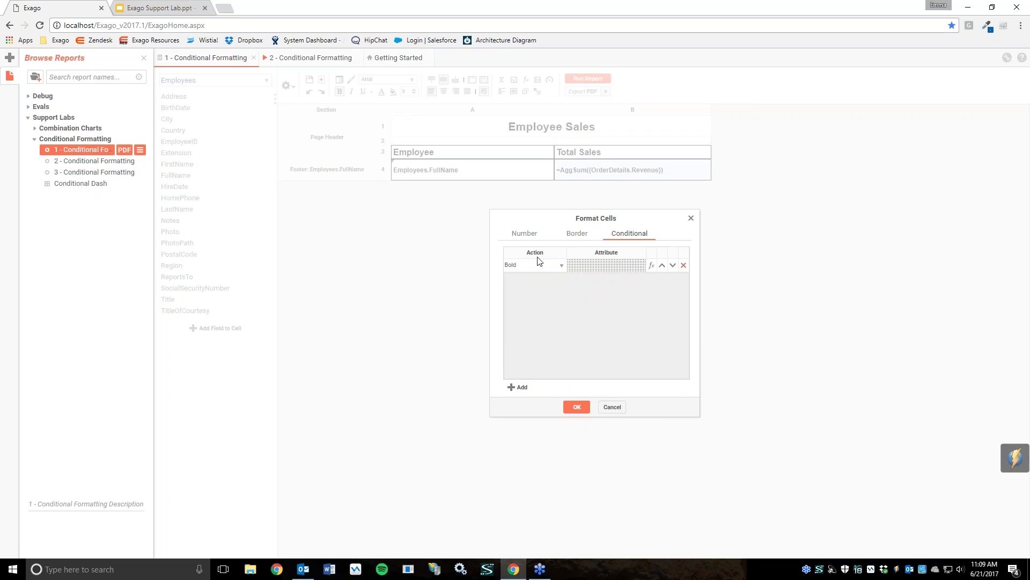
Step: Set the conditional rule's action to Foreground Color with the attribute red (#FF0000)
left_click(556, 267)
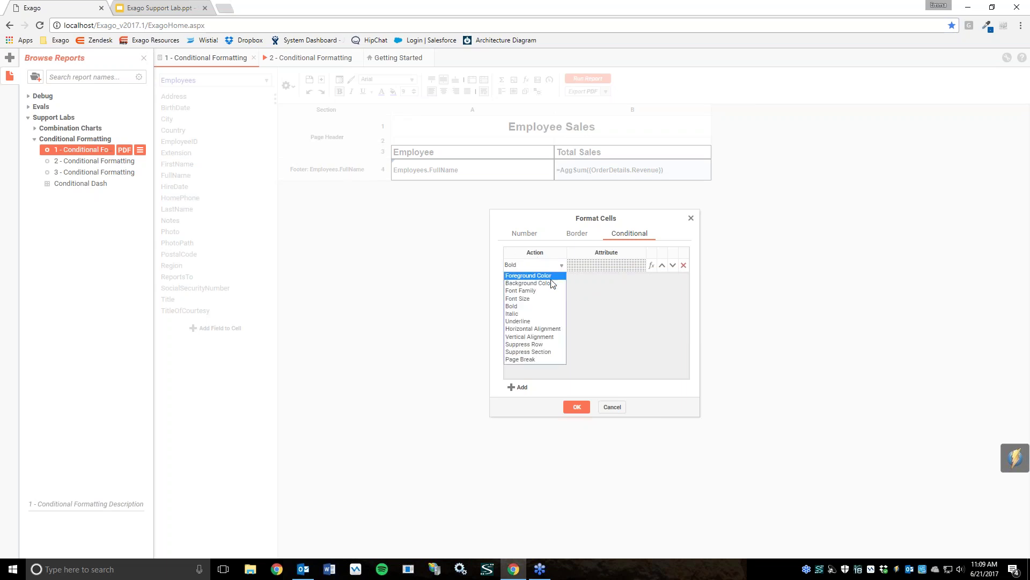
left_click(542, 276)
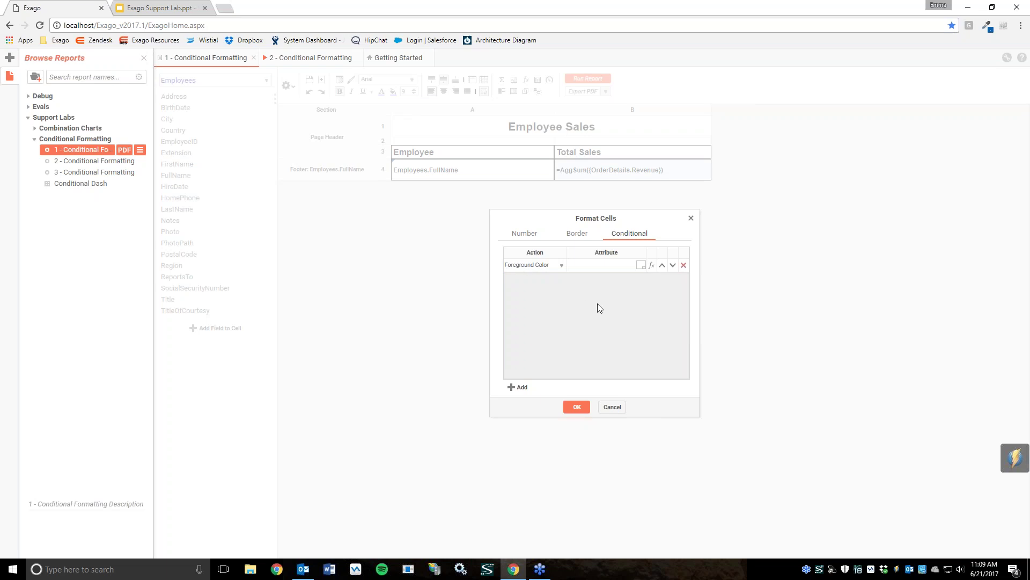
left_click(621, 267)
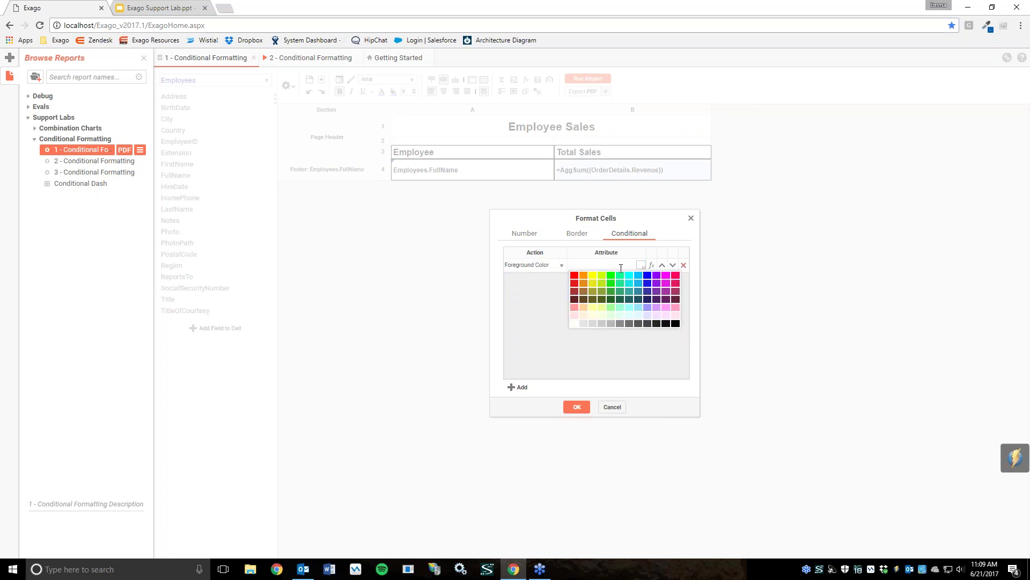
left_click(574, 276)
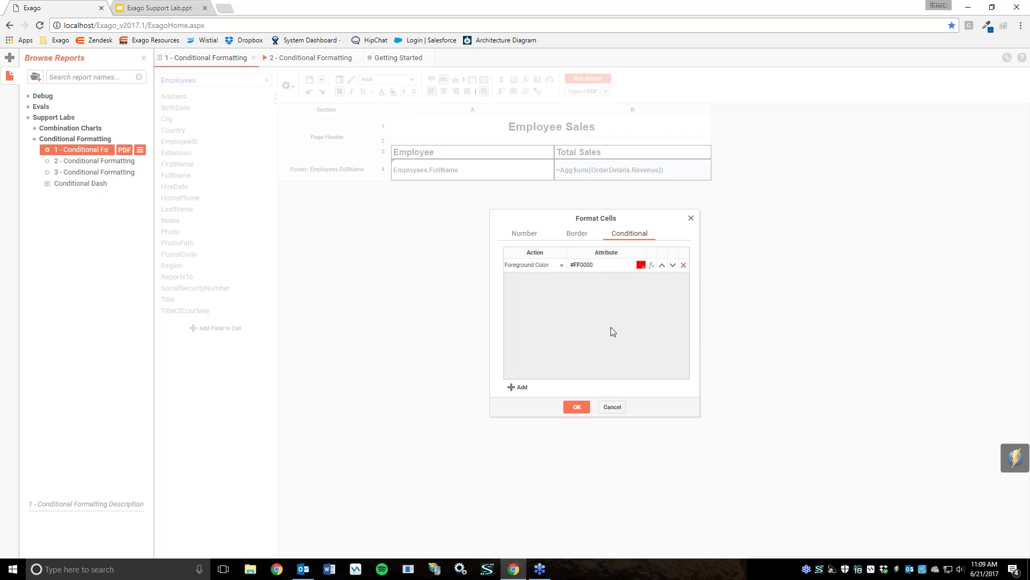
Step: Enter the red rule's condition formula as AggSum({OrderDetails.Revenue}) < 100000
left_click(652, 266)
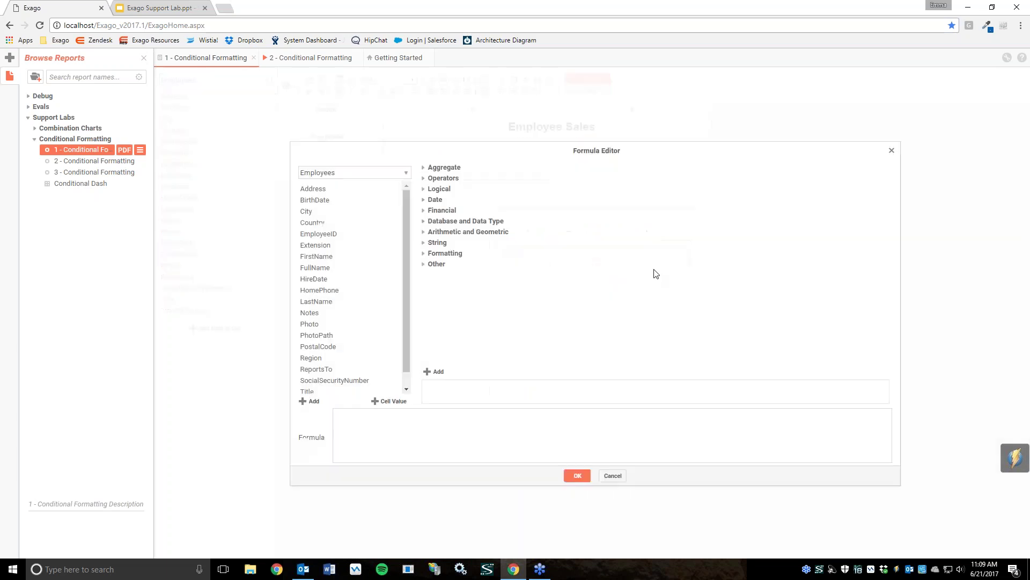
left_click(358, 414)
left_click(455, 169)
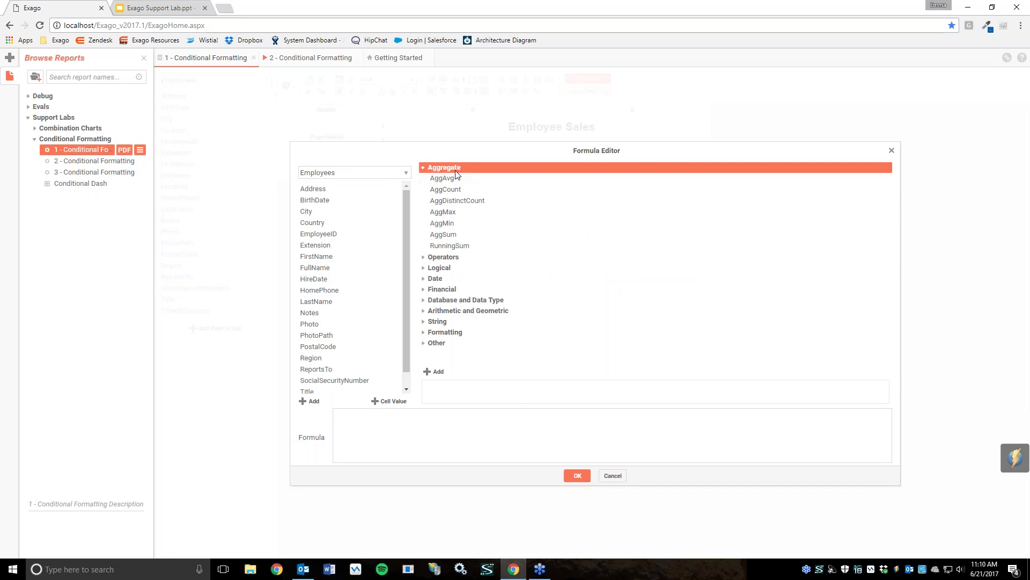
double_click(456, 234)
left_click(342, 172)
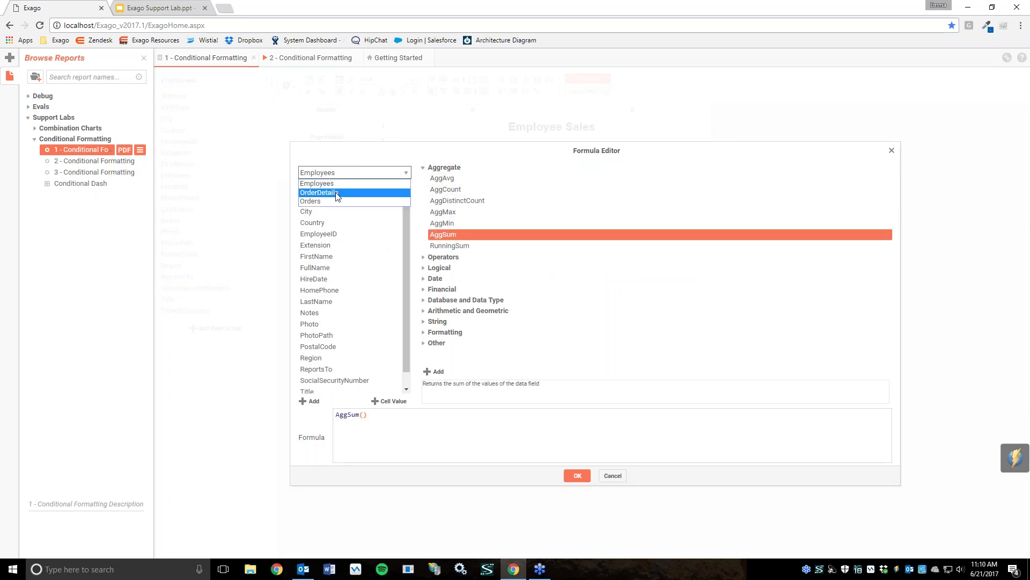
left_click(328, 202)
left_click(344, 173)
left_click(322, 192)
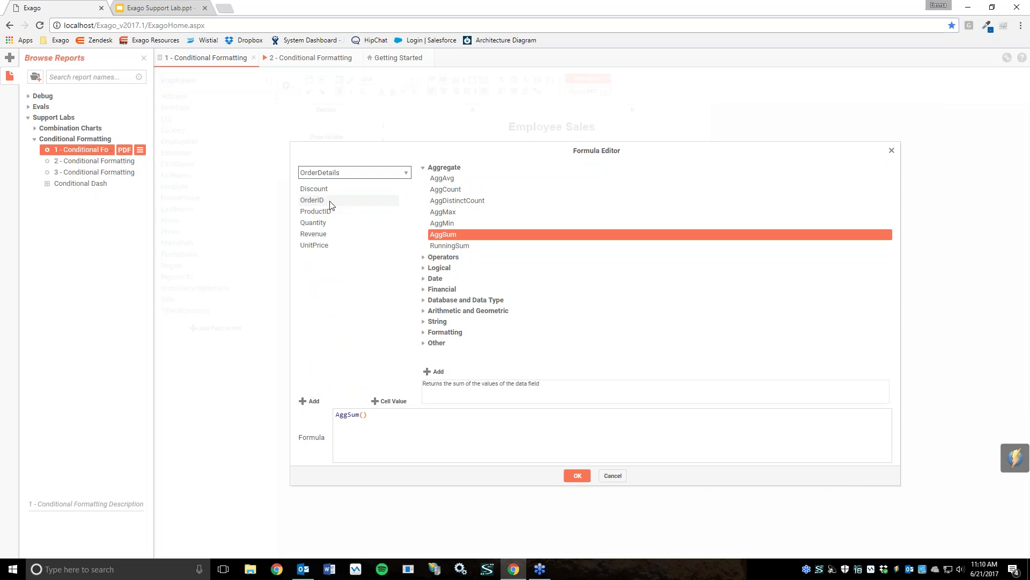
double_click(336, 236)
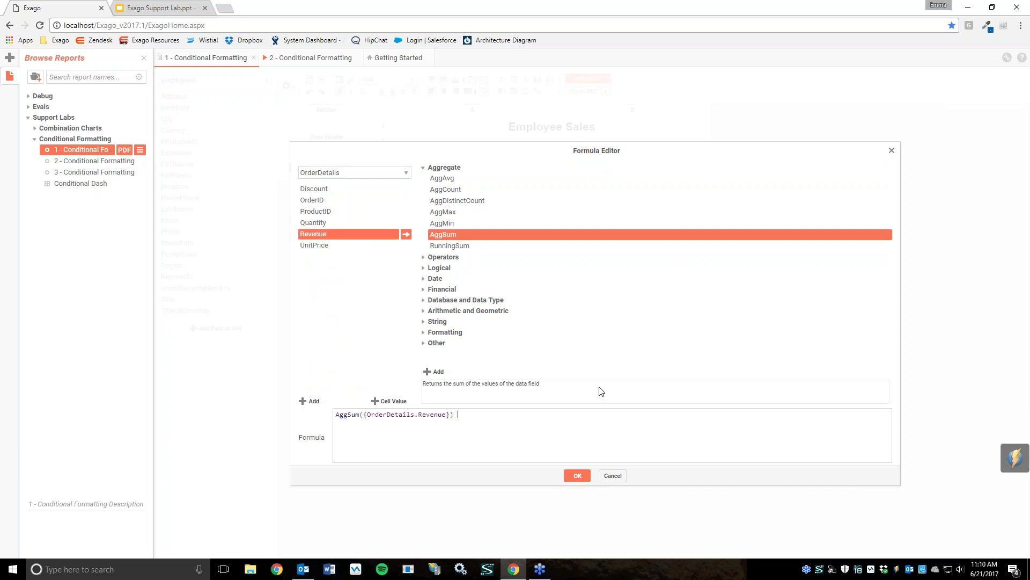
type("< 100000")
type(",")
left_click(543, 420)
Step: Replace the AggSum expression before < 100000 with the cell value and accept the condition formula
left_click_drag(454, 413, 328, 419)
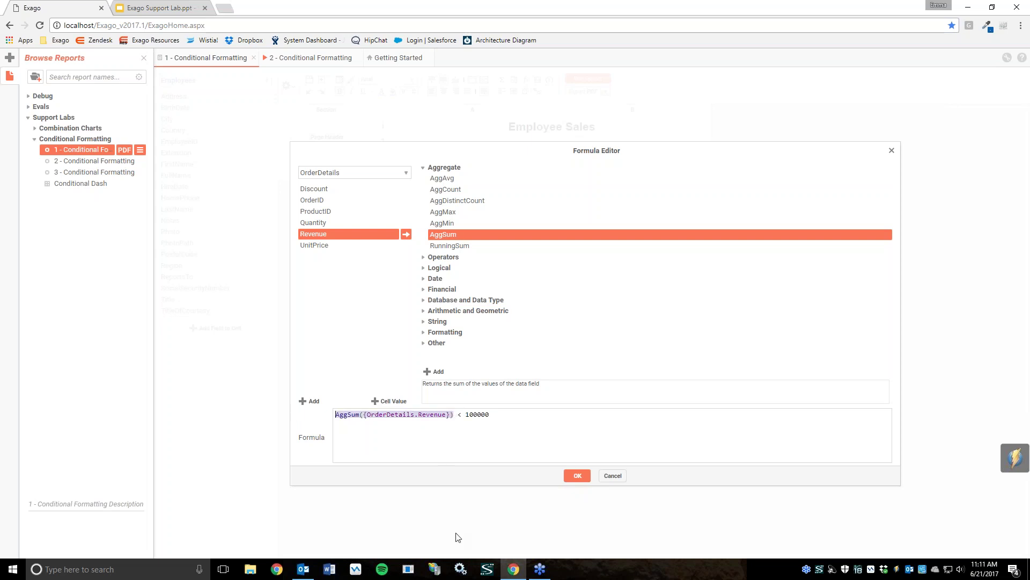
key("BackSpace")
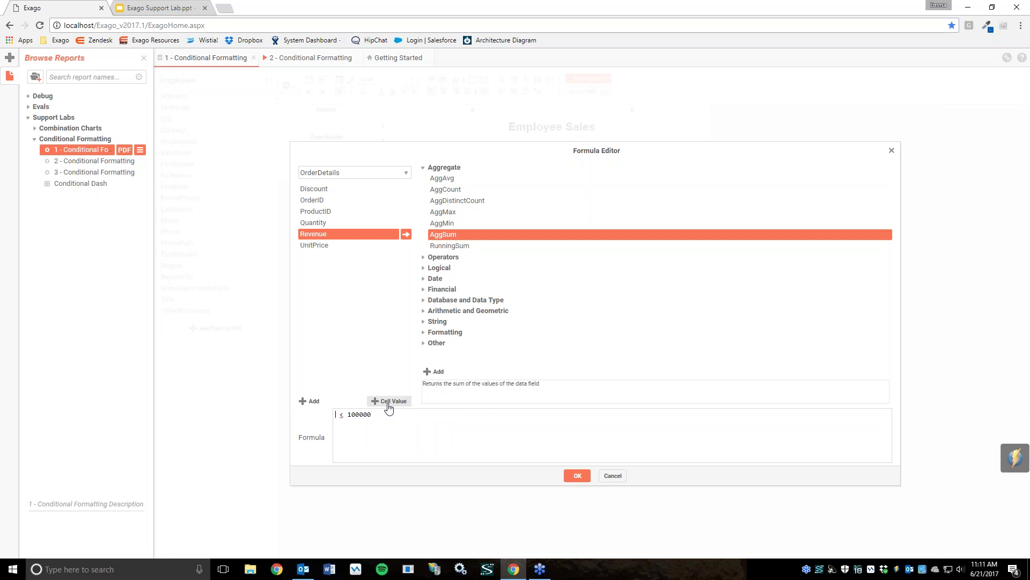
left_click(453, 417)
left_click_drag(335, 414, 380, 414)
left_click(382, 427)
left_click(577, 476)
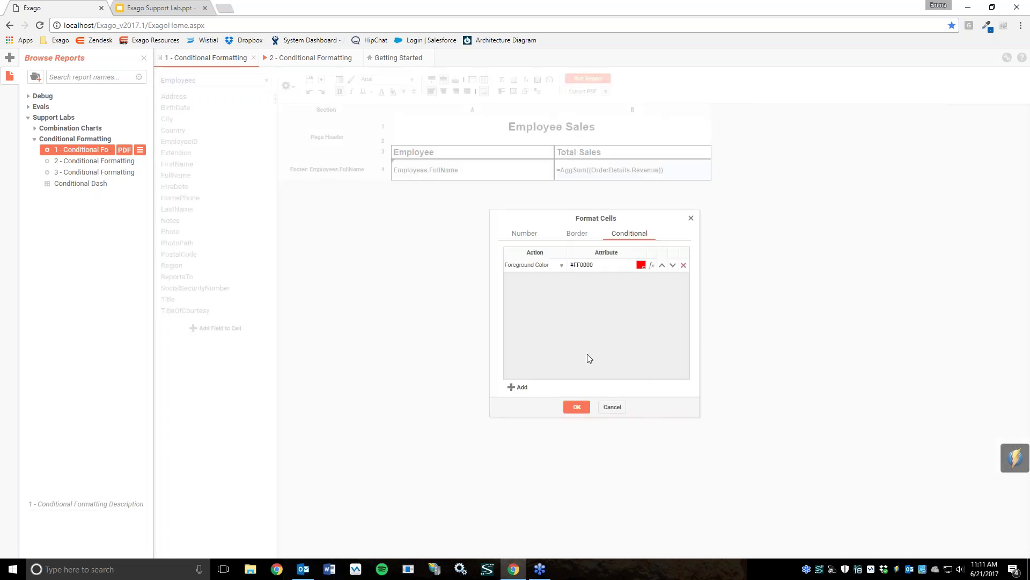
Step: Apply the conditional format and run the Employee Sales report to check it, returning to the report design
left_click(577, 407)
left_click(592, 81)
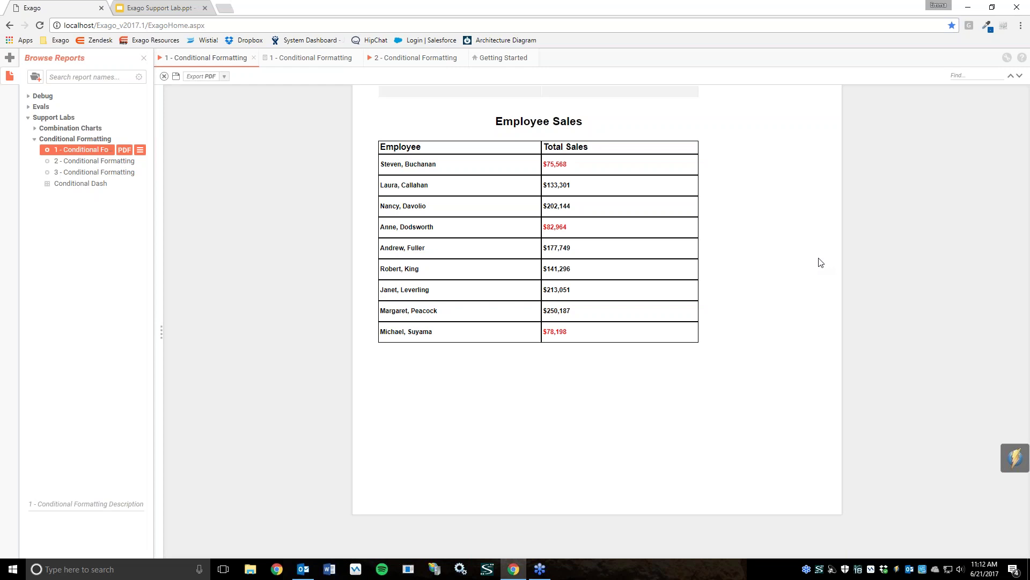
left_click(327, 59)
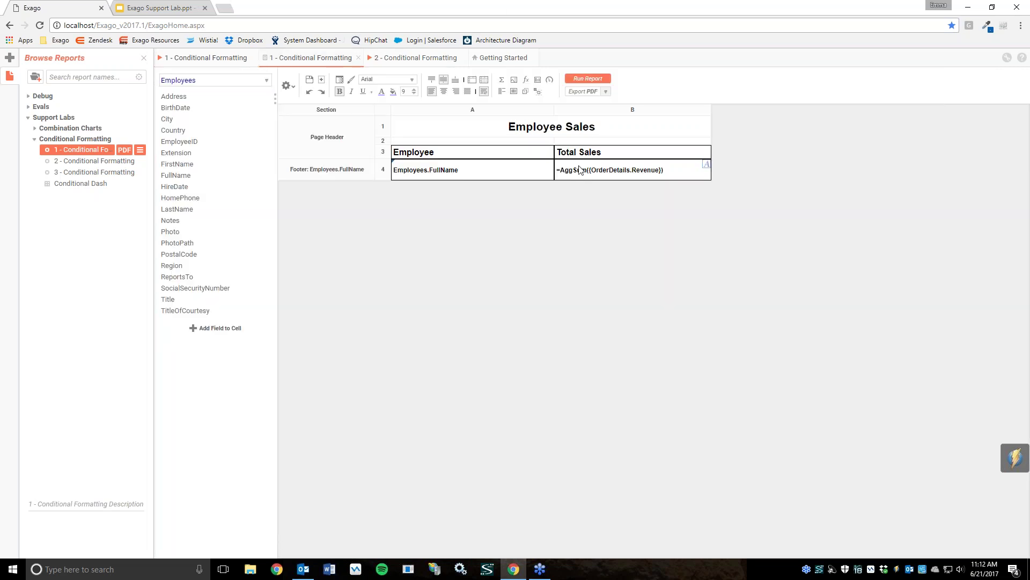
Step: Review the conditional format rule on the Total Sales cell and close it
left_click(706, 164)
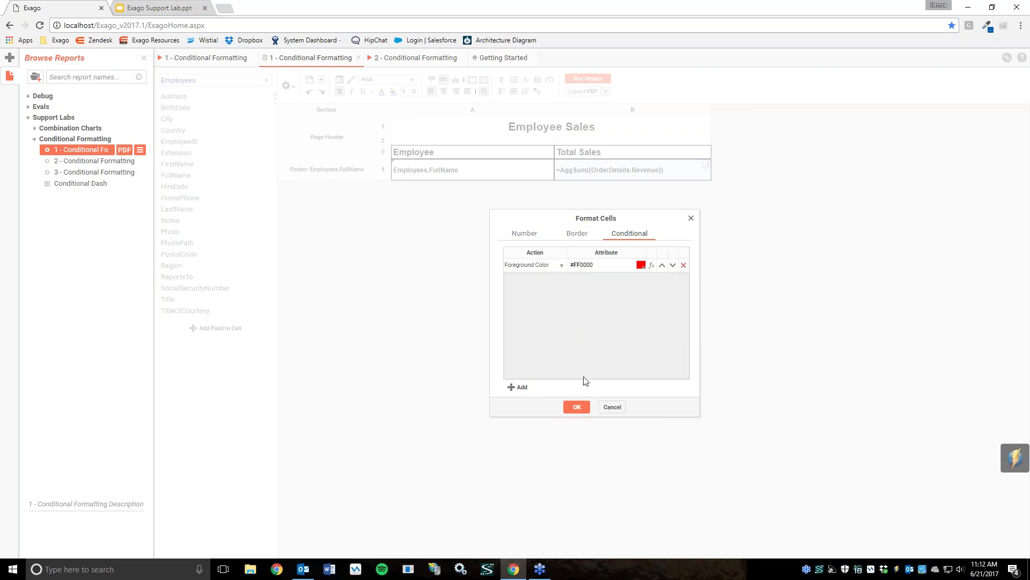
left_click(572, 409)
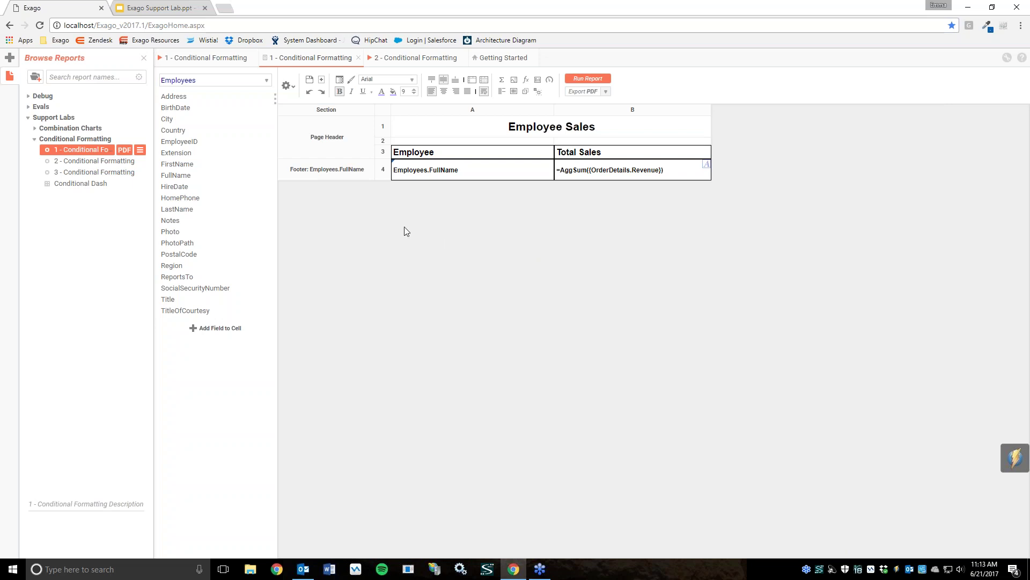
Step: Open the 2 - Conditional Formatting report's design, check the first page of its output and return to the design
left_click(91, 163)
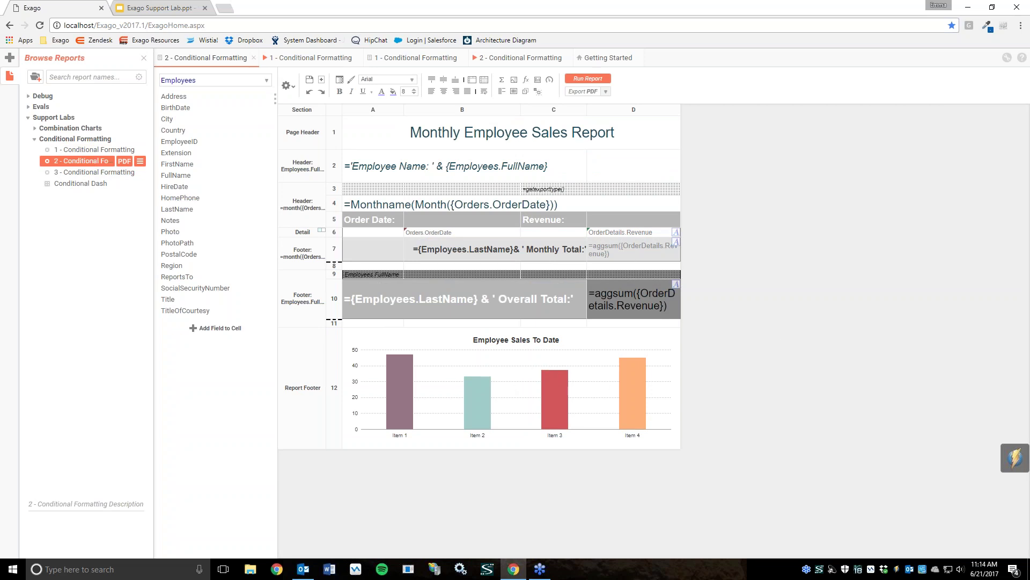
left_click(521, 60)
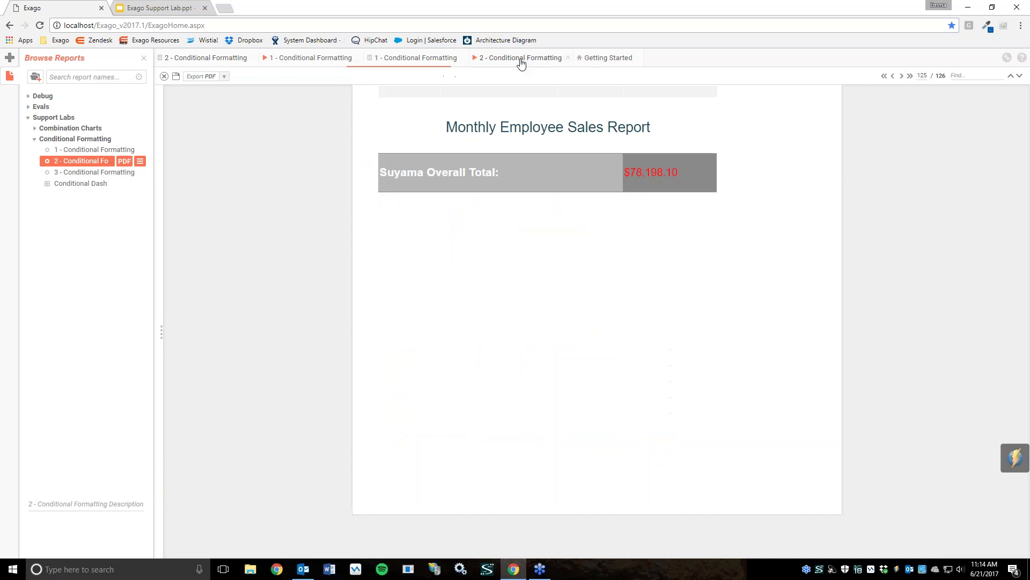
left_click(884, 76)
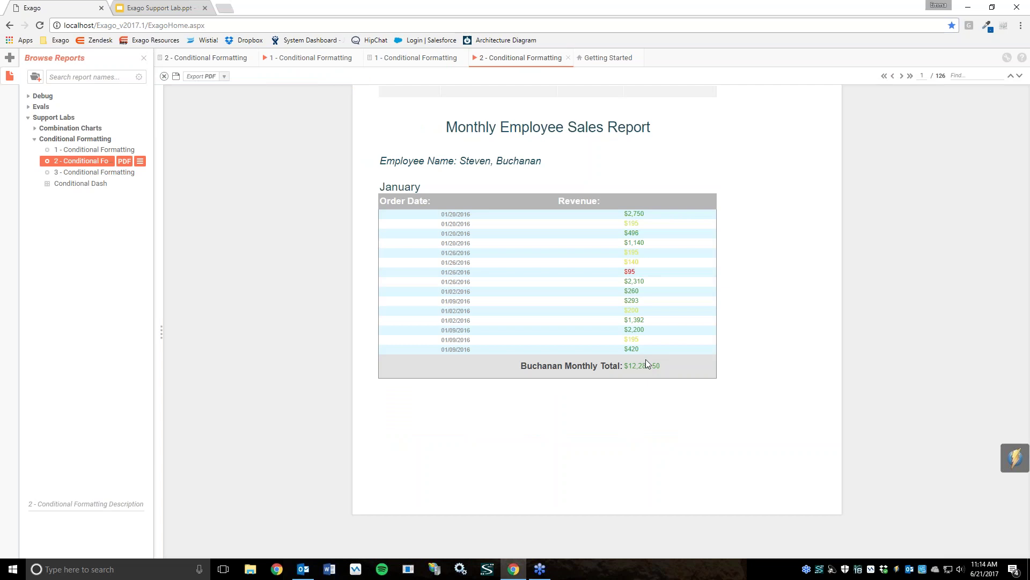
left_click(217, 58)
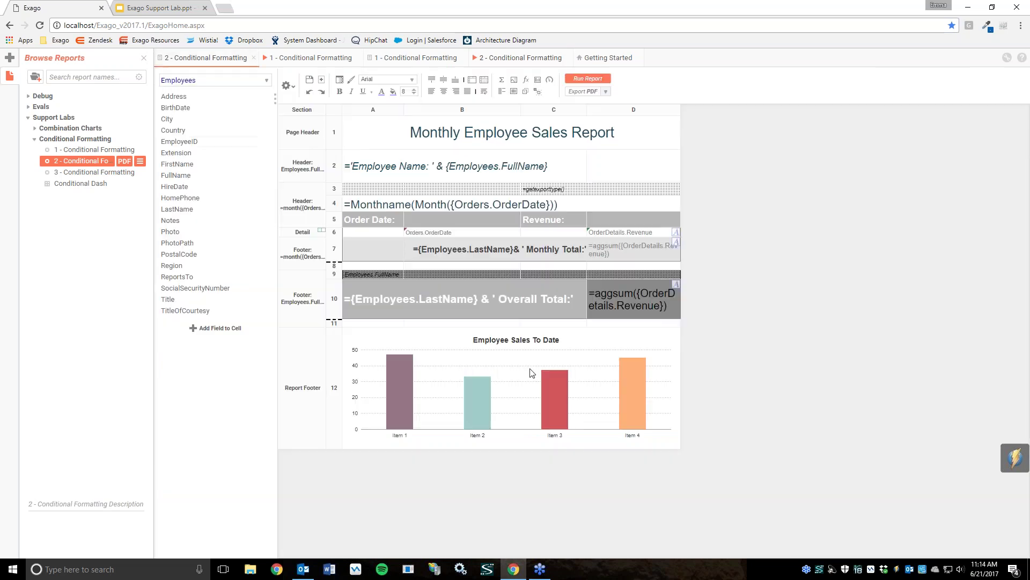
Step: Open the Employee Sales To Date chart's conditional colors and set the first rule's color to red (#FF0000)
left_click(514, 401)
double_click(516, 403)
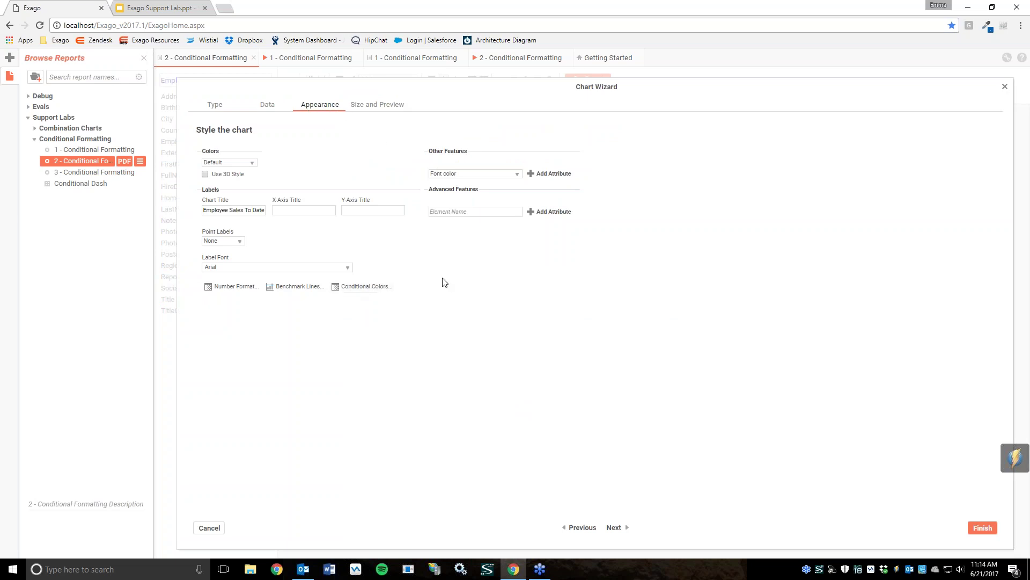
left_click(365, 287)
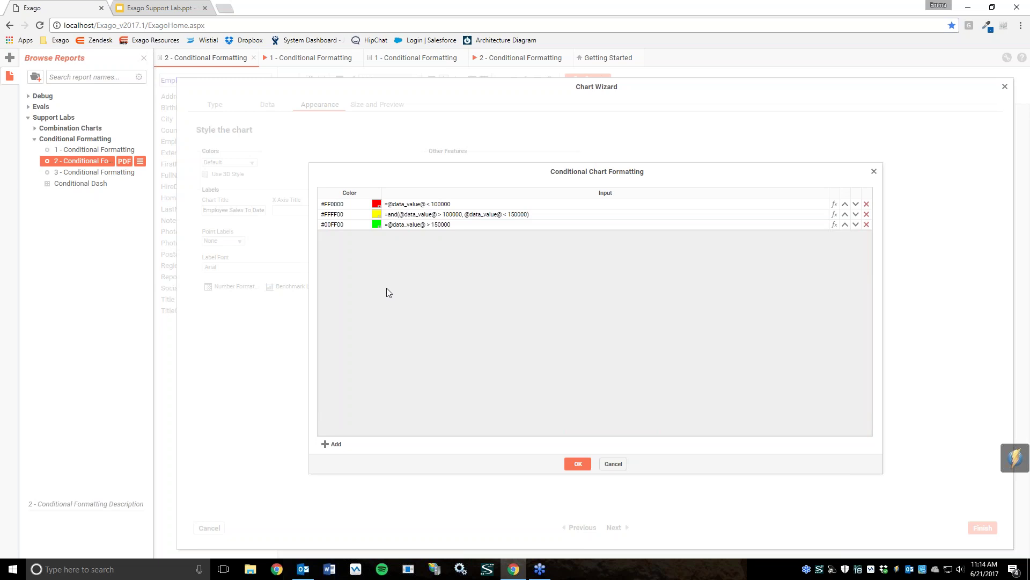
left_click(377, 204)
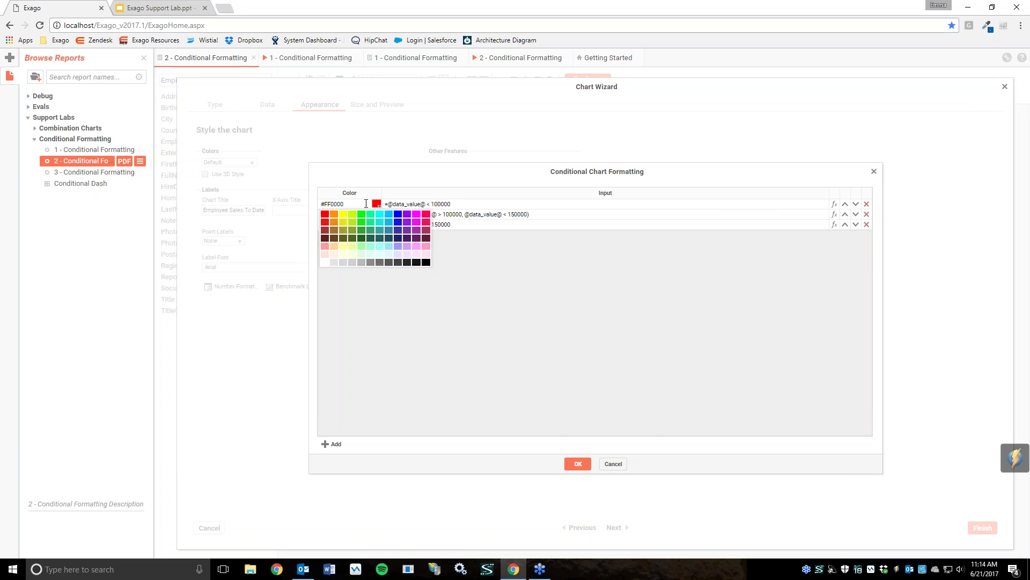
left_click(324, 216)
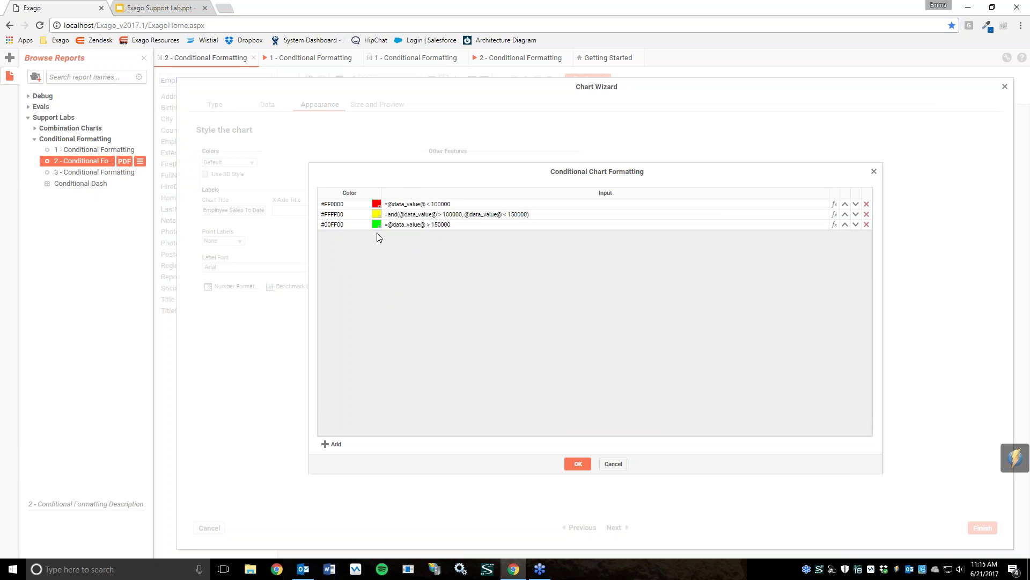
Step: Replace the red chart rule's condition formula with the Data Value parameter
left_click(835, 204)
left_click(329, 434)
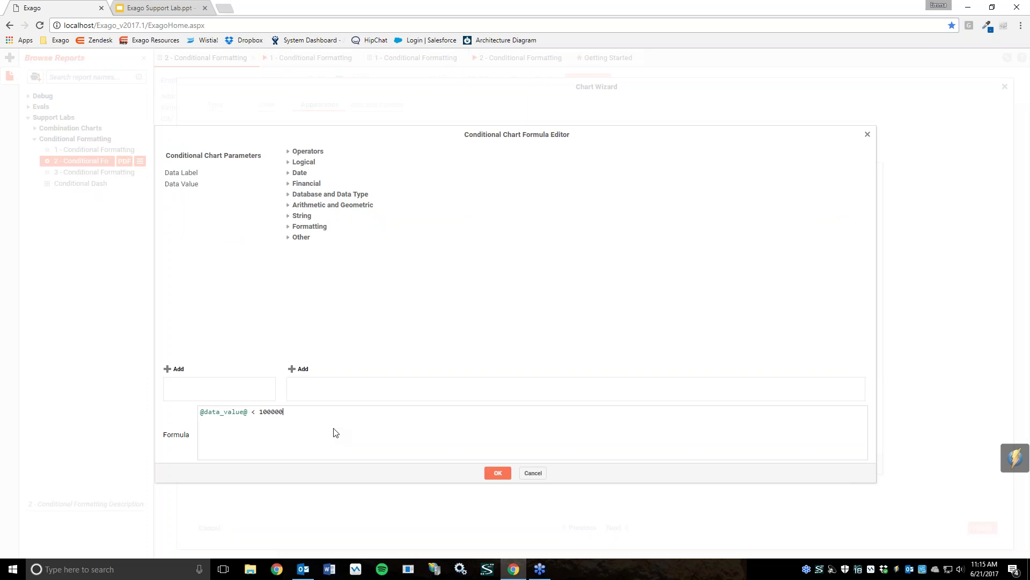
left_click_drag(174, 155, 265, 160)
left_click(218, 149)
left_click(328, 433)
left_click_drag(306, 417, 183, 398)
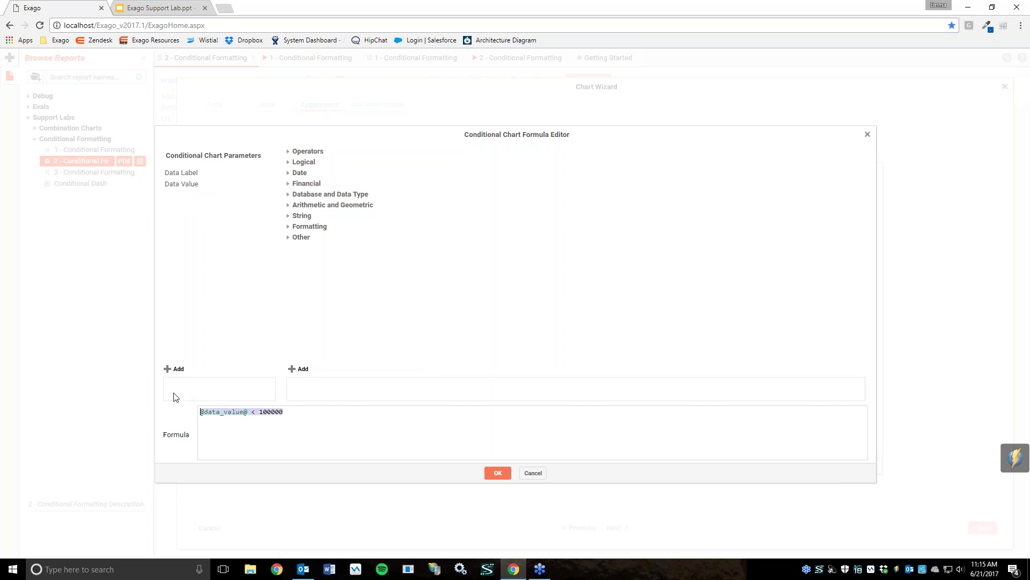
key("BackSpace")
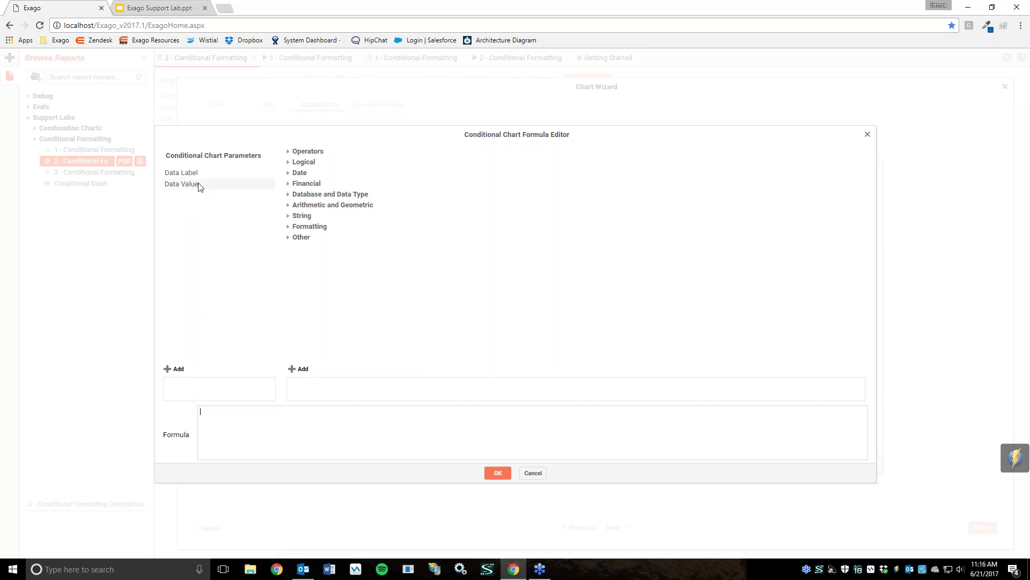
double_click(182, 184)
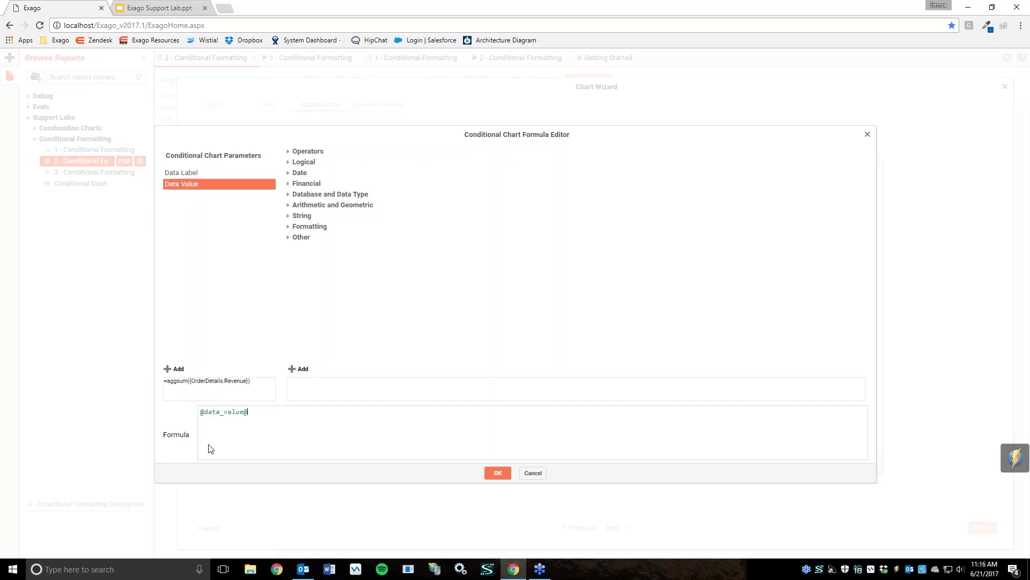
left_click_drag(260, 382, 169, 378)
left_click(255, 390)
left_click(364, 445)
type("<")
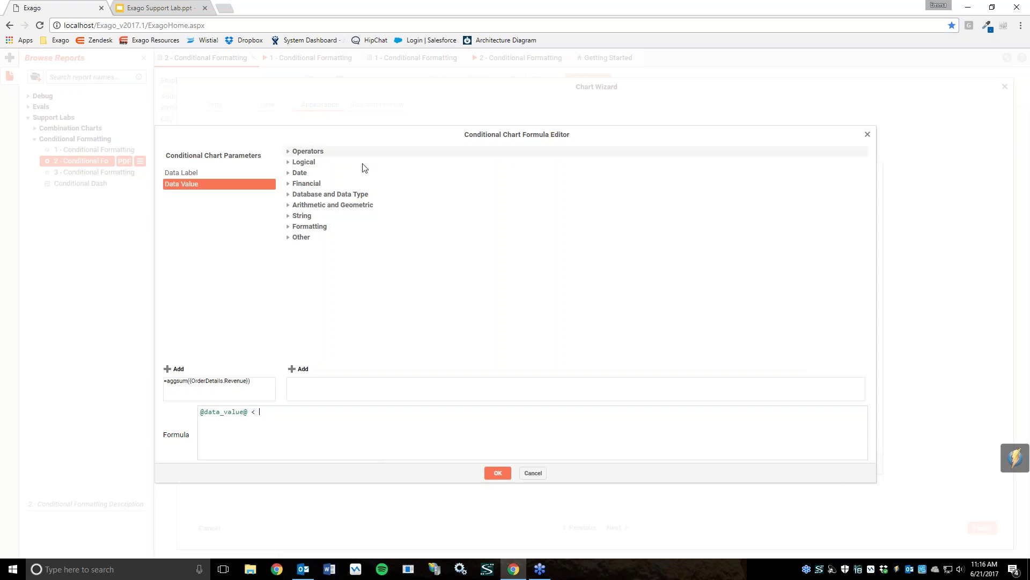
left_click(317, 163)
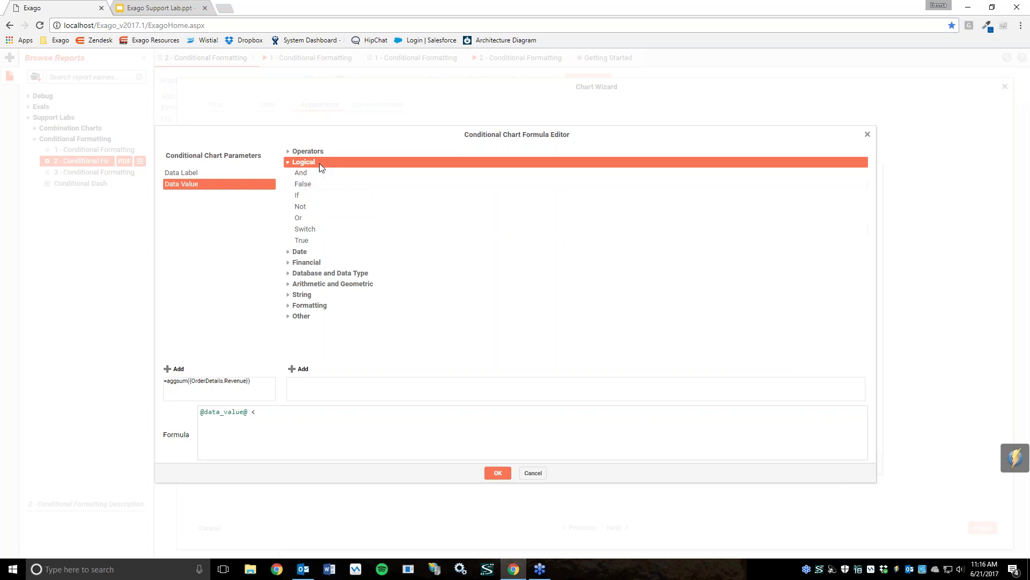
left_click(320, 164)
left_click(317, 152)
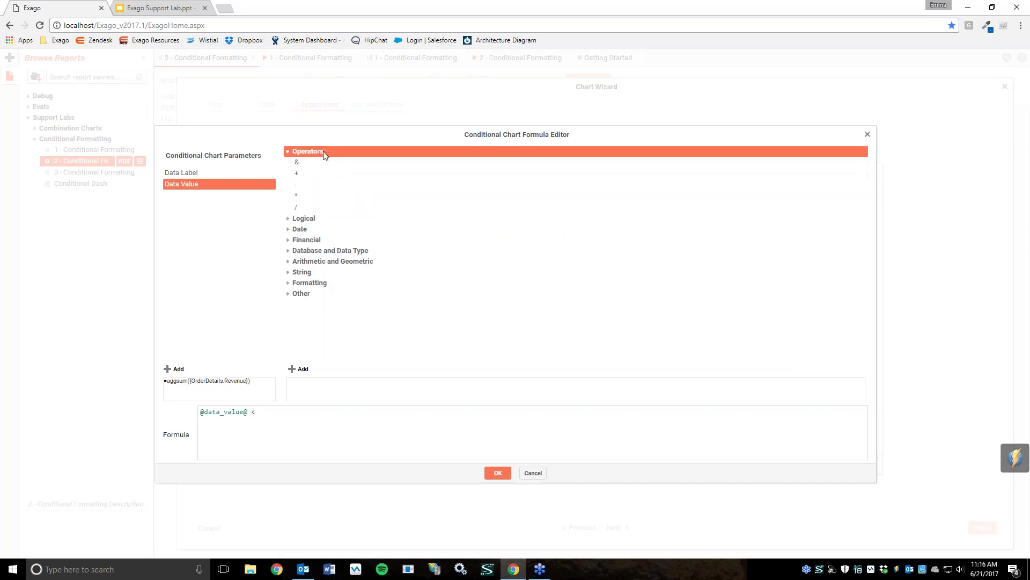
left_click(302, 411)
type("1000000")
key("BackSpace")
left_click(498, 472)
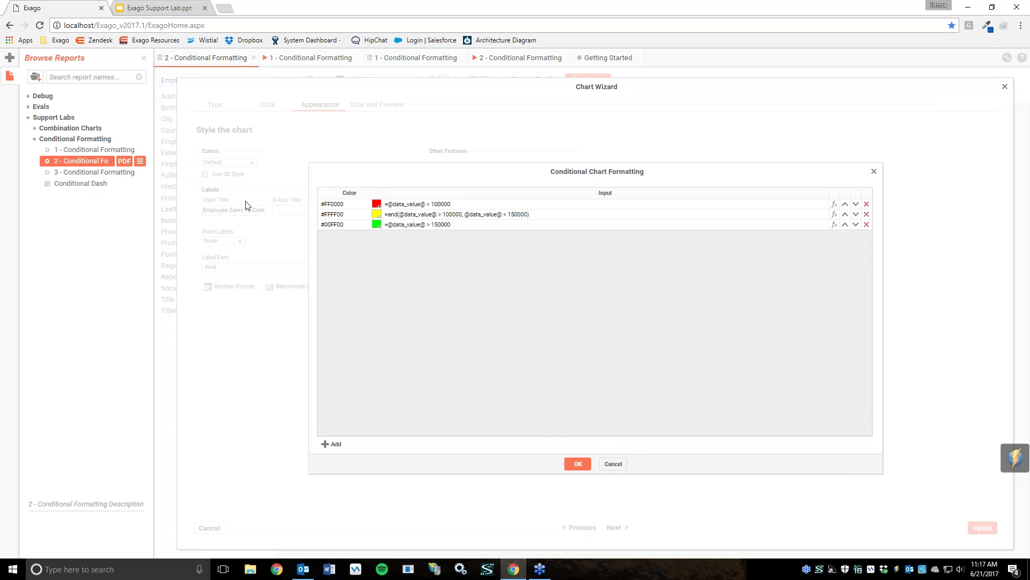
Step: Apply the chart's conditional colors, finish the chart, and run the report to view the chart on its final page
left_click(578, 464)
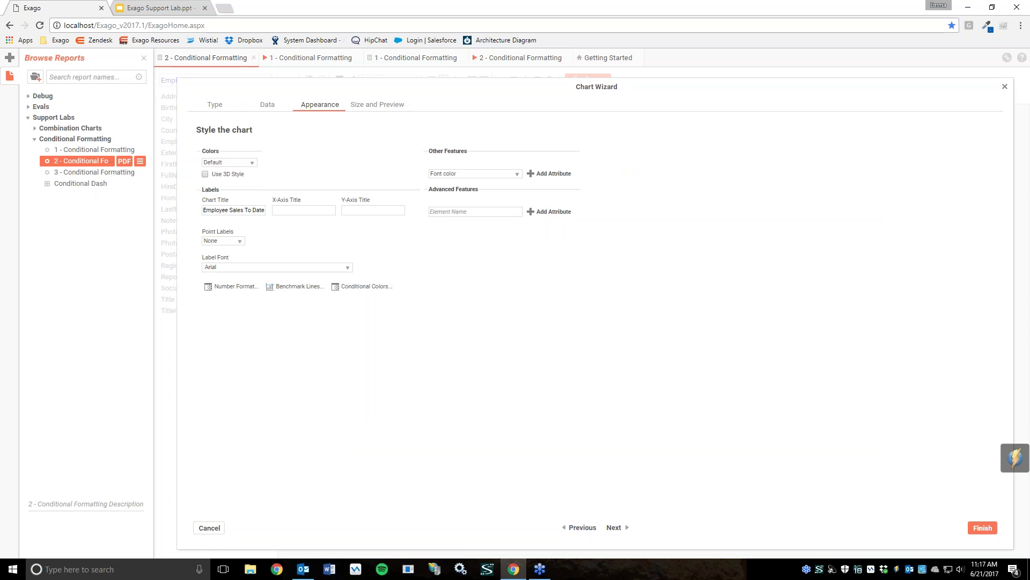
left_click(982, 528)
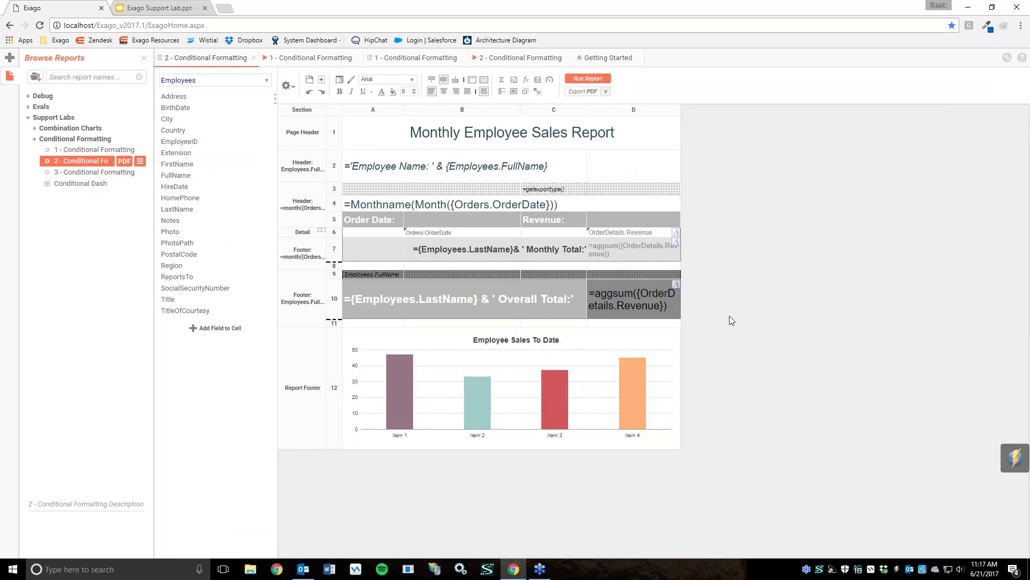
left_click(587, 78)
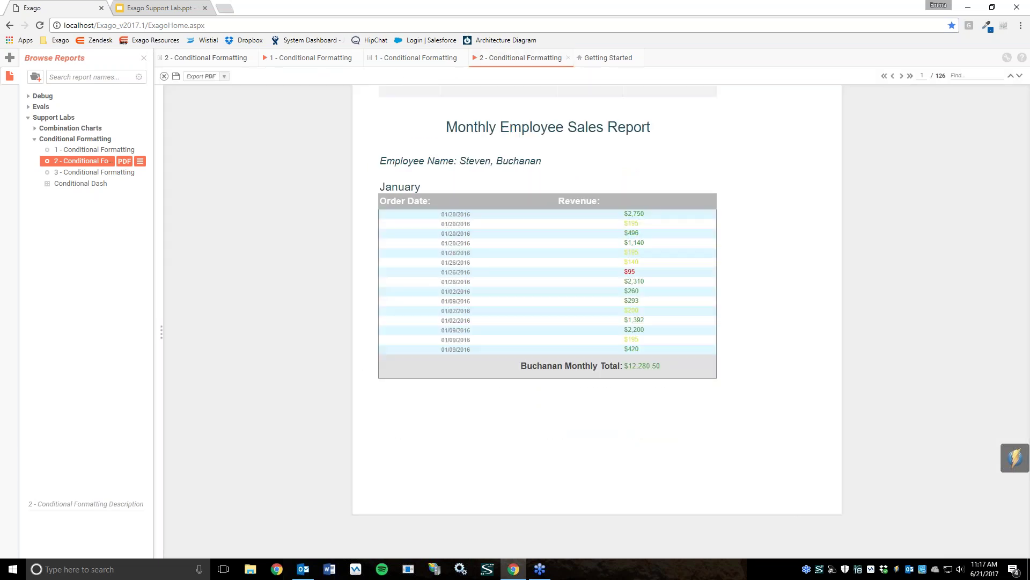
left_click(910, 76)
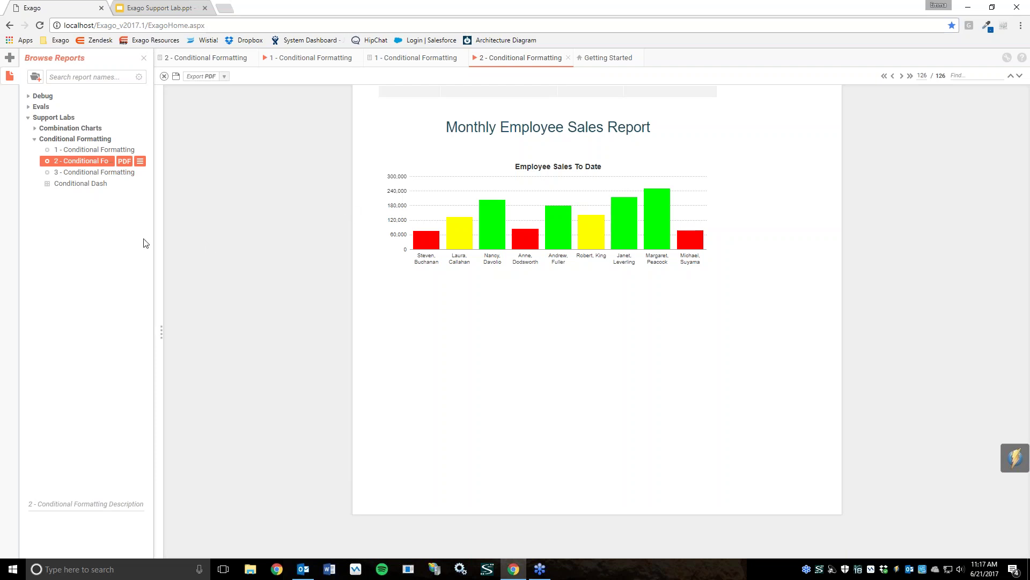
Step: Close all open designs and outputs of reports 1 and 2, discarding unsaved changes
left_click(253, 58)
left_click(575, 329)
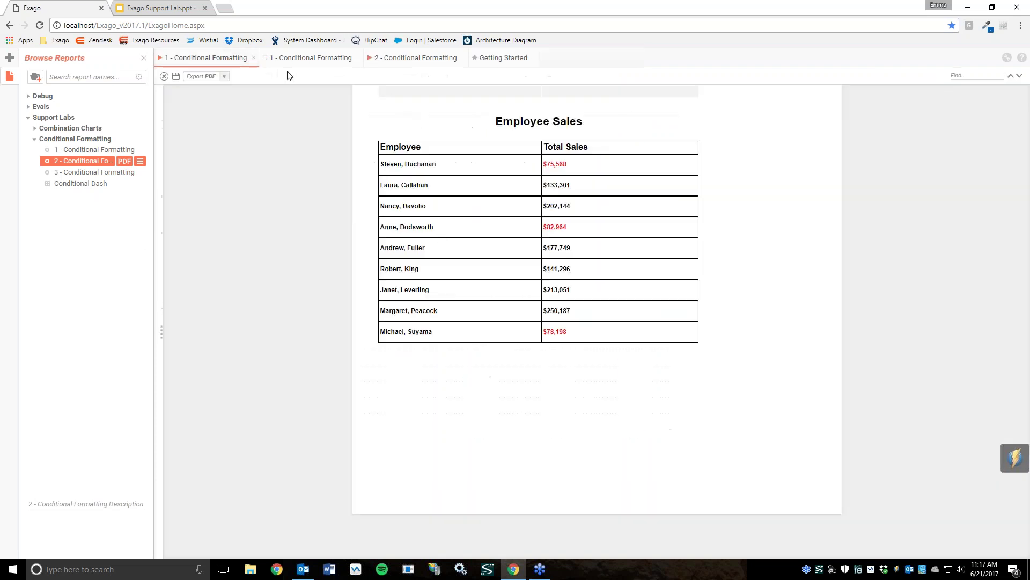
left_click(253, 58)
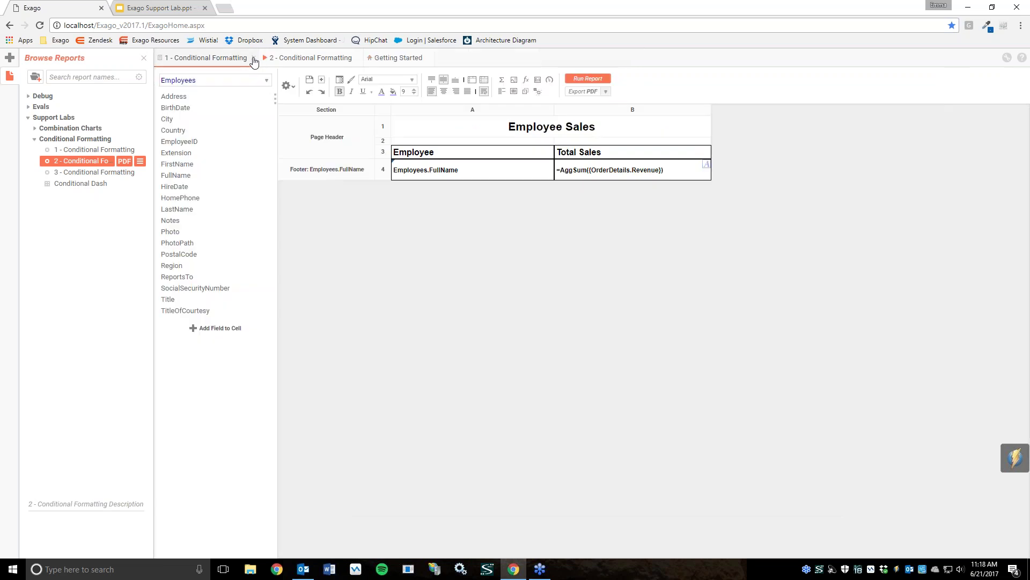
left_click(253, 58)
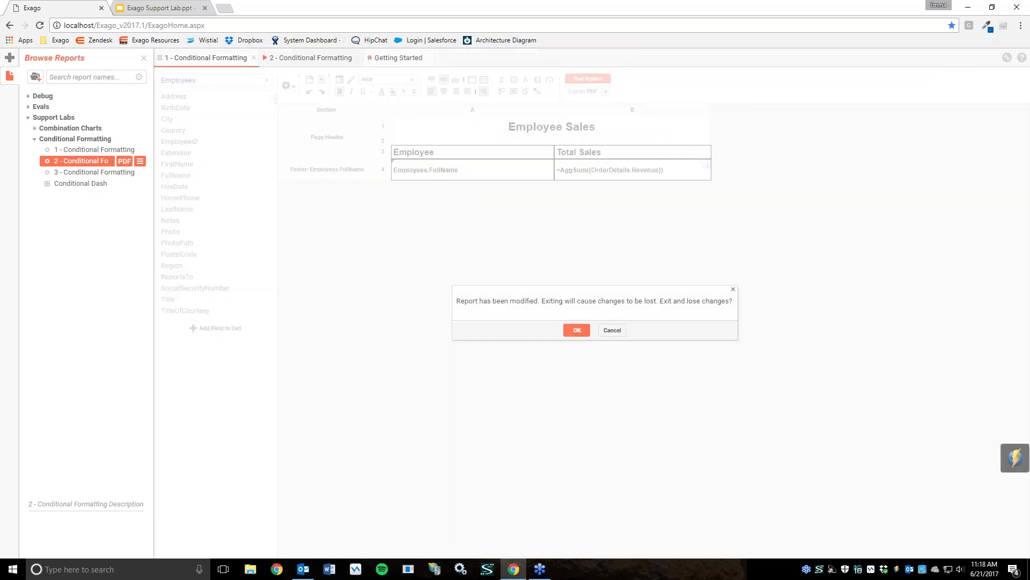
left_click(574, 329)
left_click(254, 58)
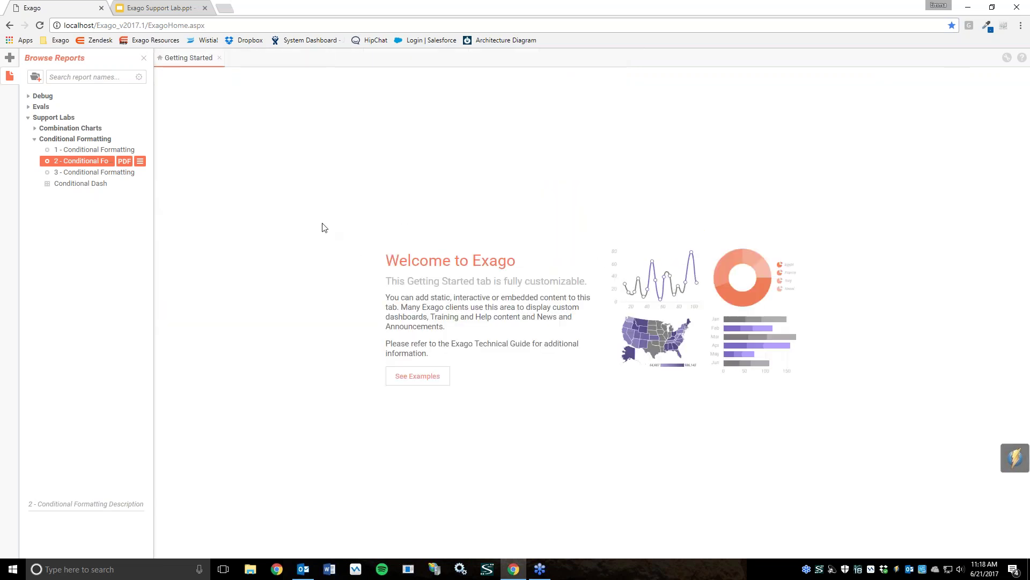
Step: Run the 3 - Conditional Formatting report to view its output
left_click(88, 173)
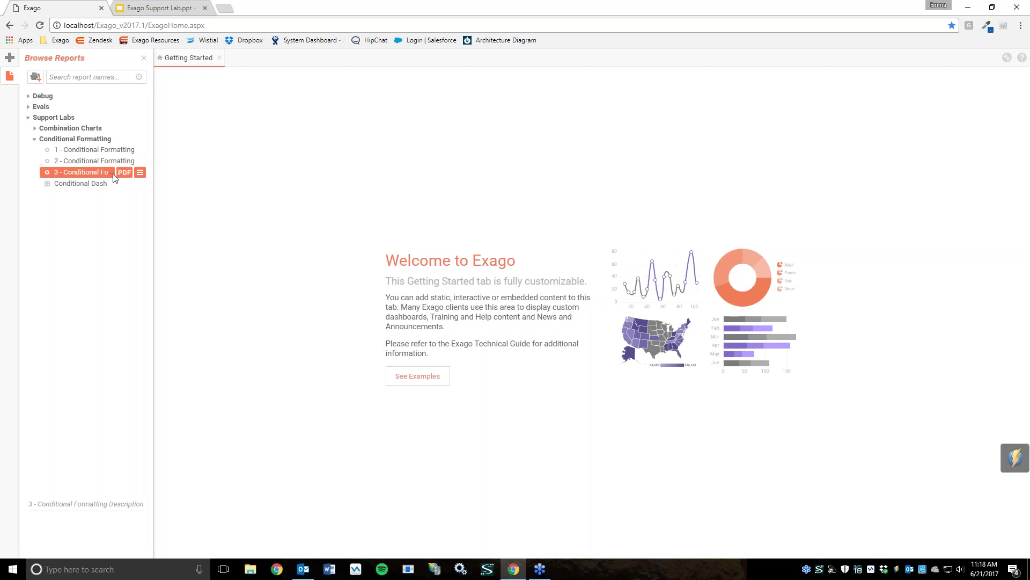
left_click(142, 174)
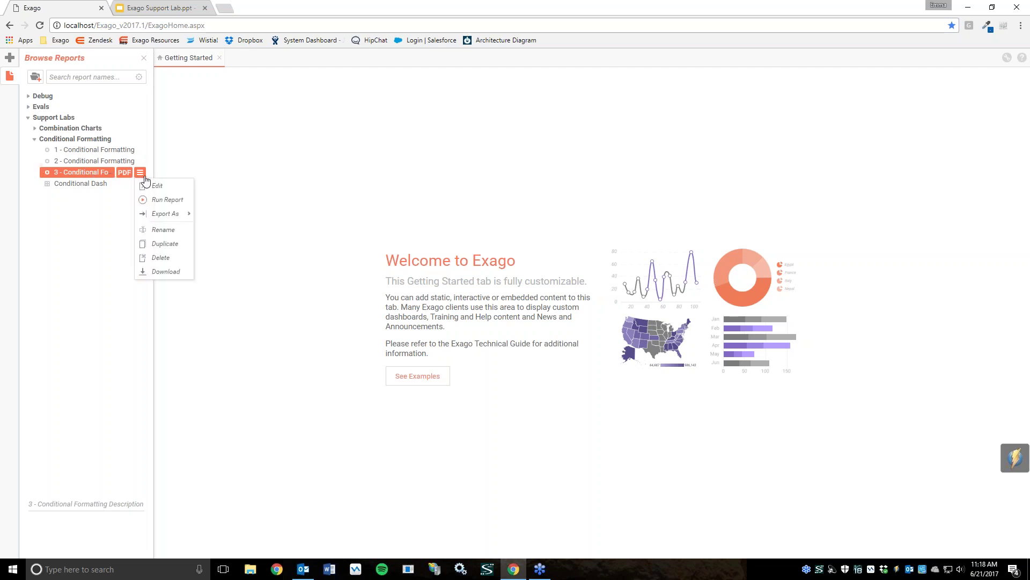
left_click(159, 201)
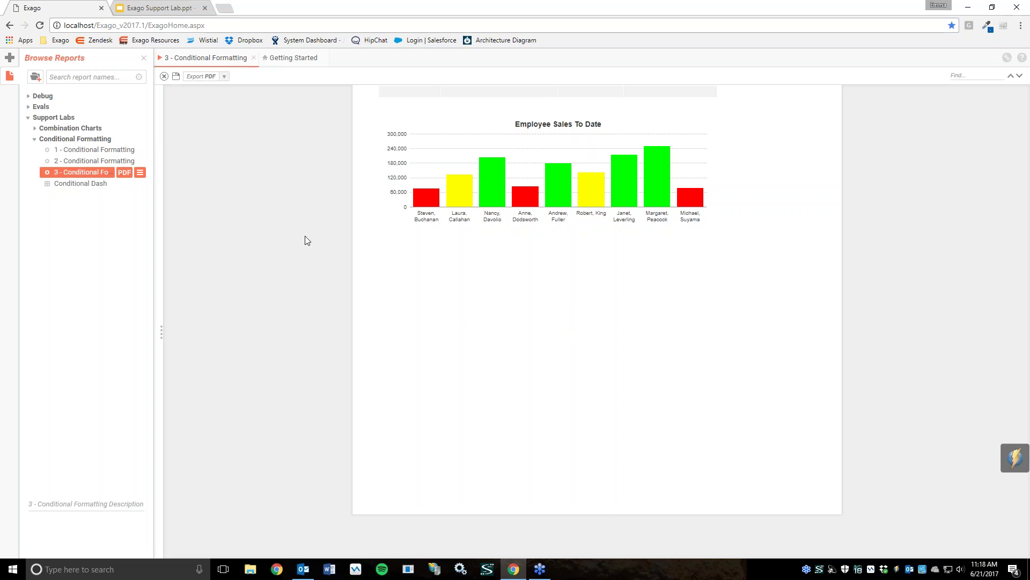
Step: Open the 3 - Conditional Formatting report's design and examine the getexporttype() formula in row 3
left_click(89, 175)
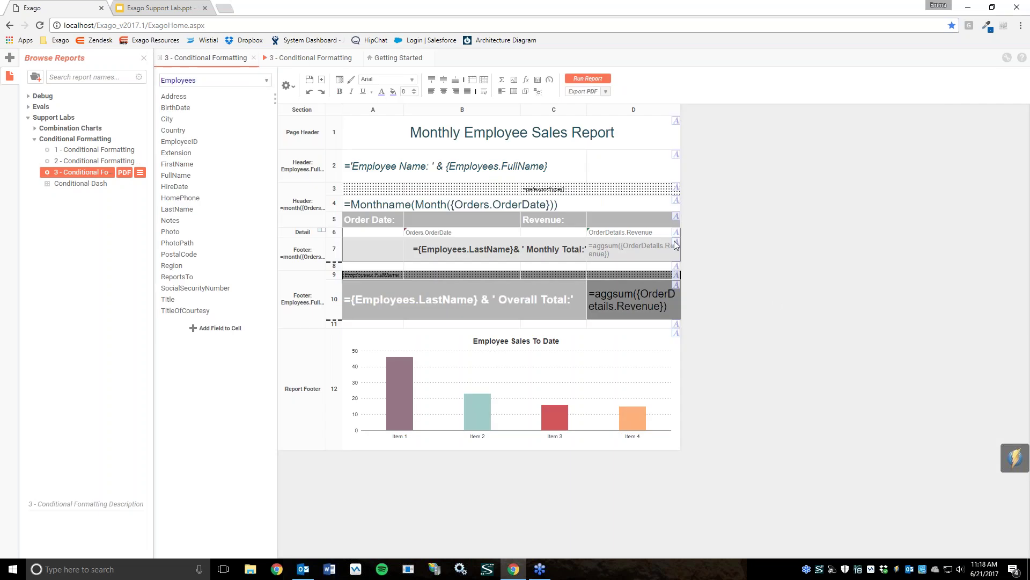
left_click(538, 191)
left_click(526, 79)
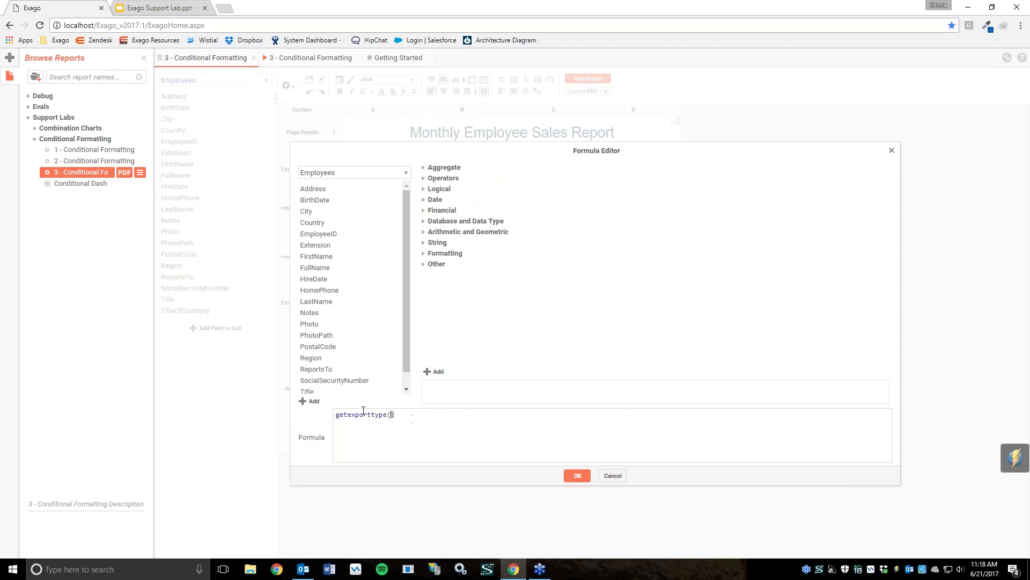
left_click_drag(396, 414, 343, 426)
left_click(387, 429)
left_click(578, 476)
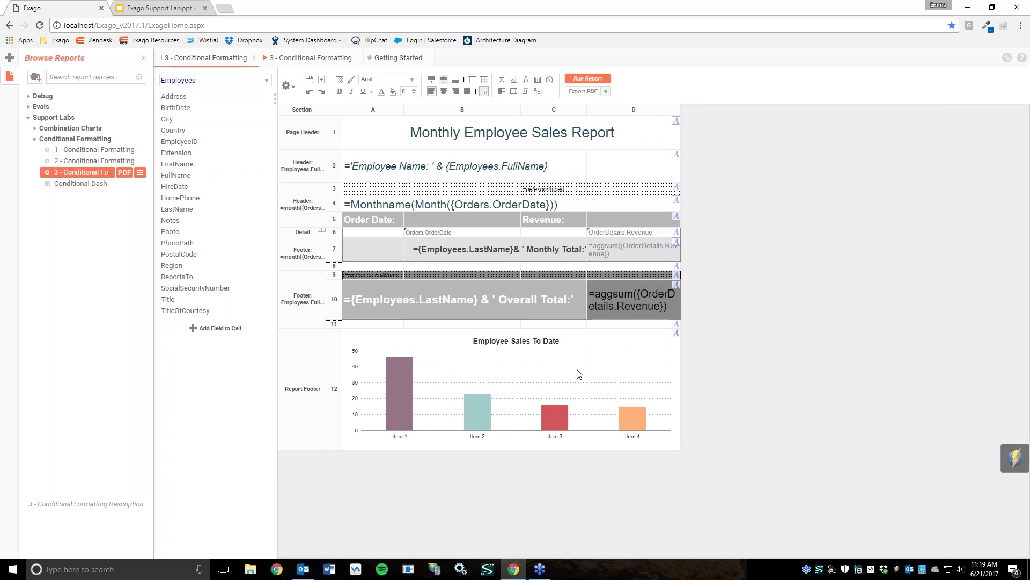
Step: Examine the page header row's conditional rule and its condition formula, closing both dialogs
left_click(676, 121)
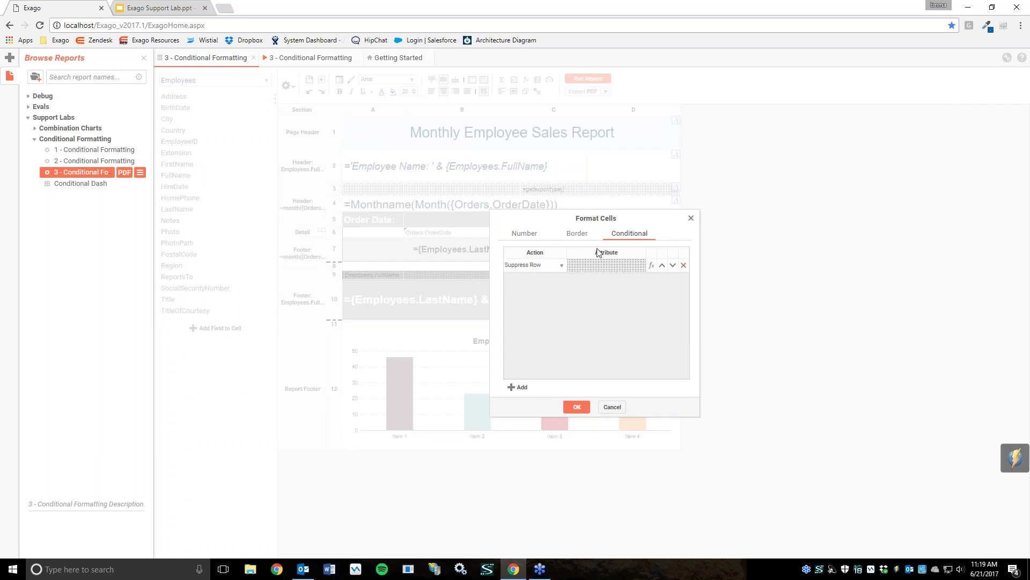
left_click(652, 265)
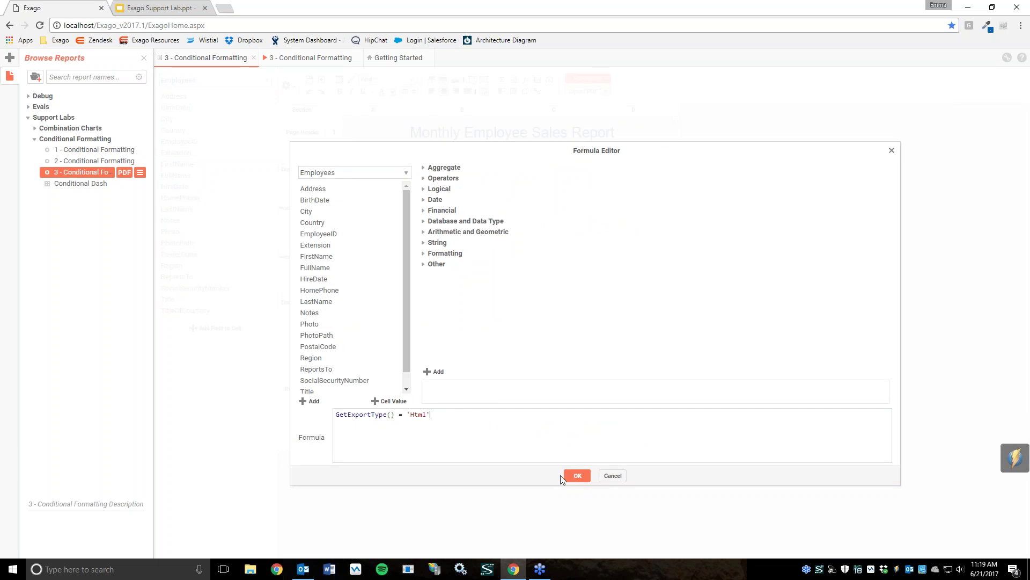
left_click(577, 475)
left_click(575, 407)
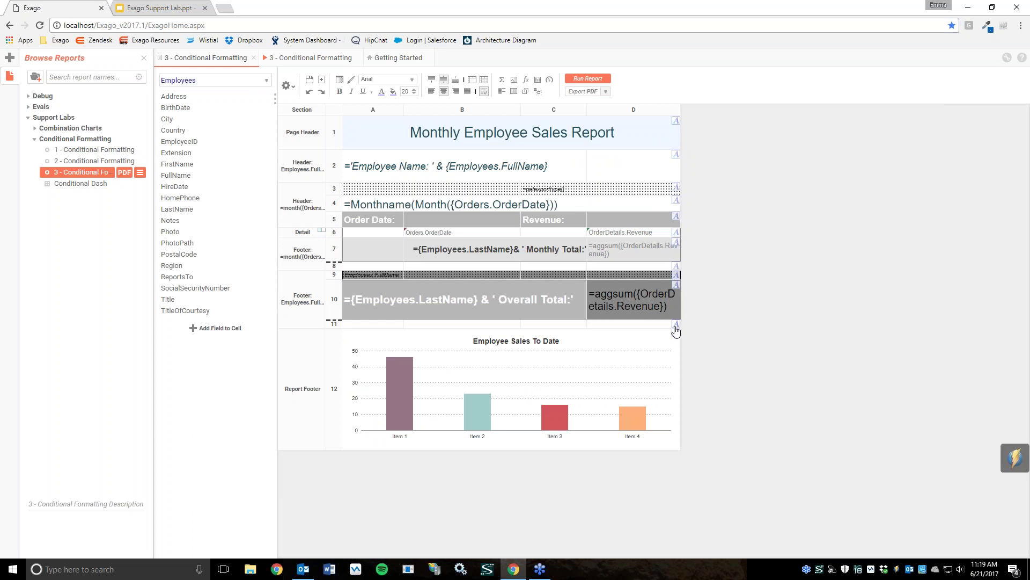
Step: Compare the 3 - Conditional Formatting report's Employee Sales To Date output chart with its design
left_click(748, 260)
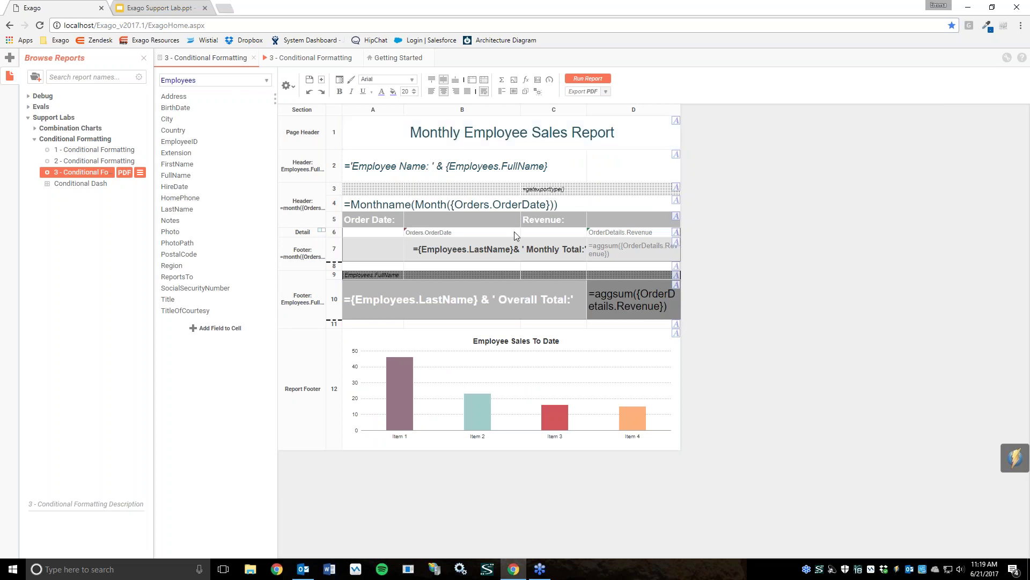
left_click(282, 60)
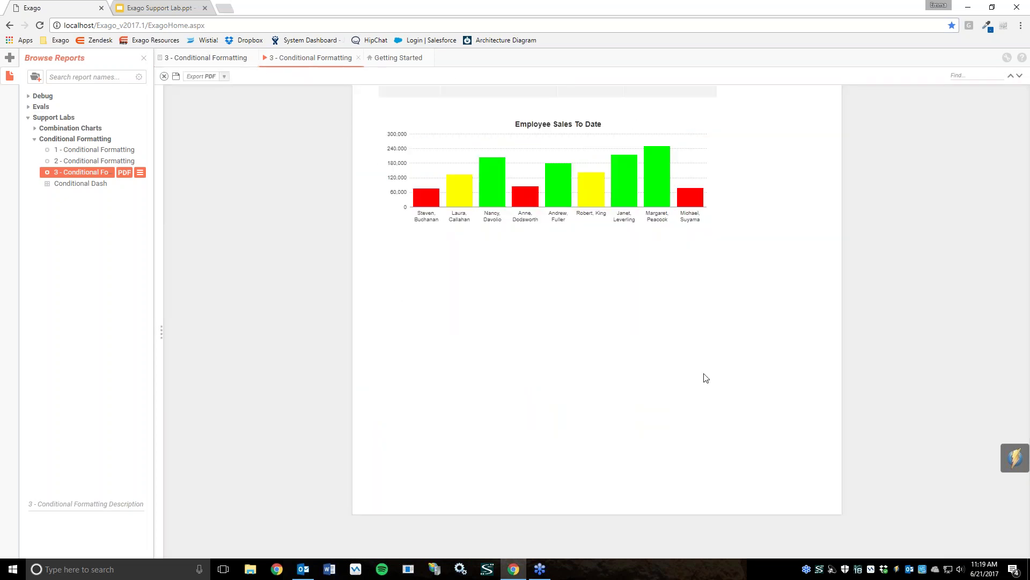
left_click(225, 60)
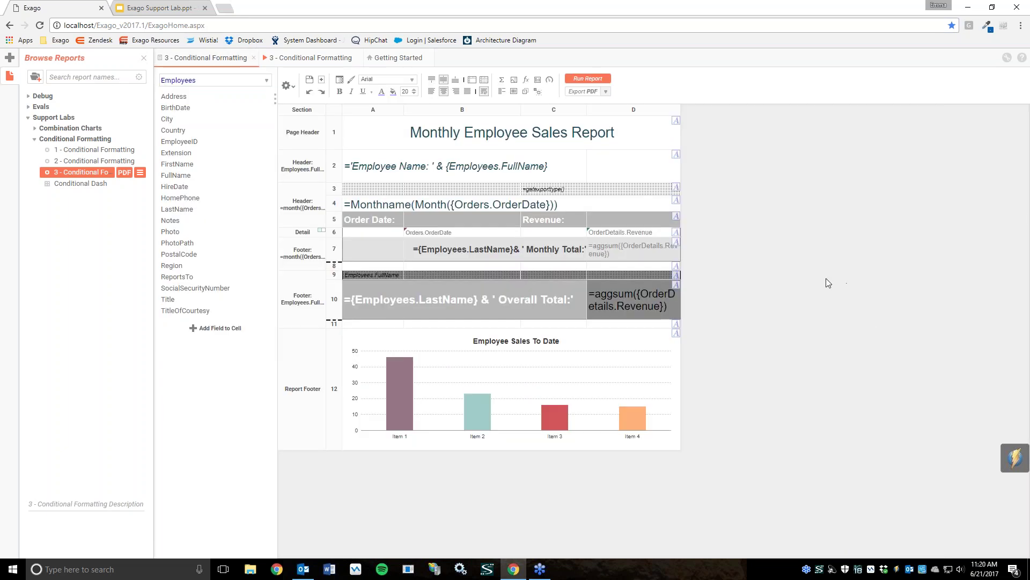
Step: Run the Conditional Dash dashboard, dismissing the pop-up form and minimizing the live chat in its embedded web page
left_click(73, 185)
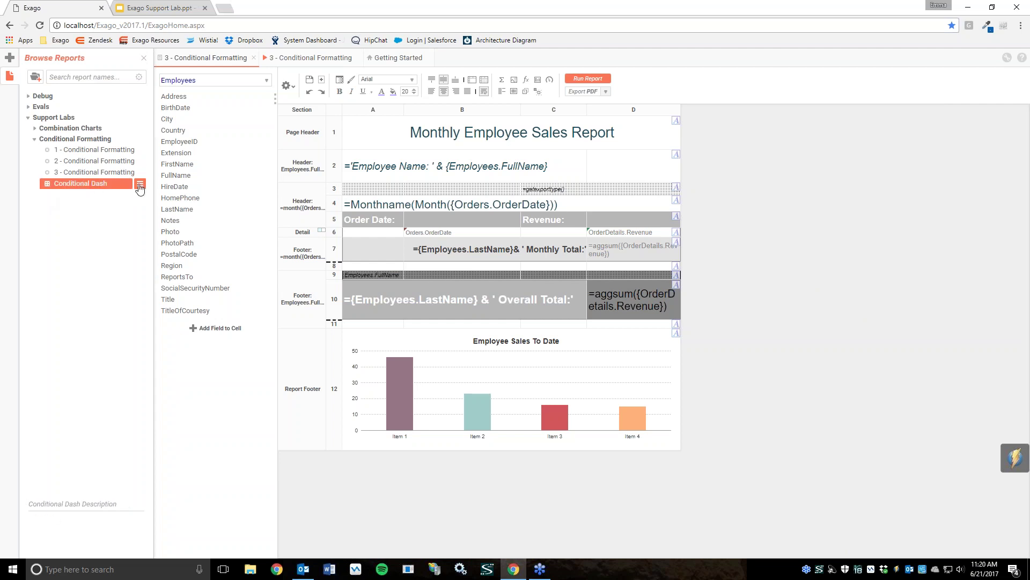
left_click(139, 184)
left_click(140, 186)
left_click(163, 211)
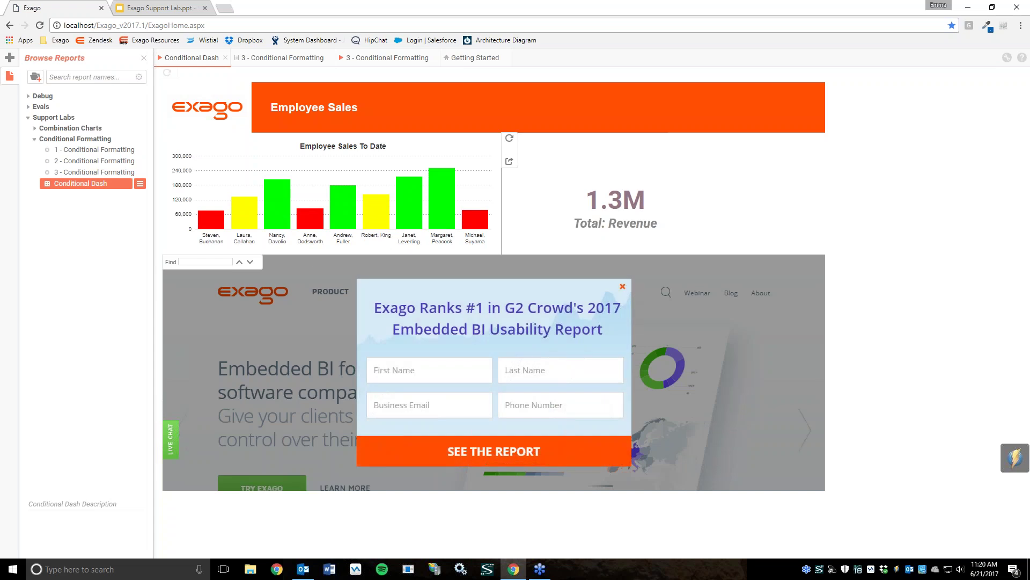
left_click(623, 286)
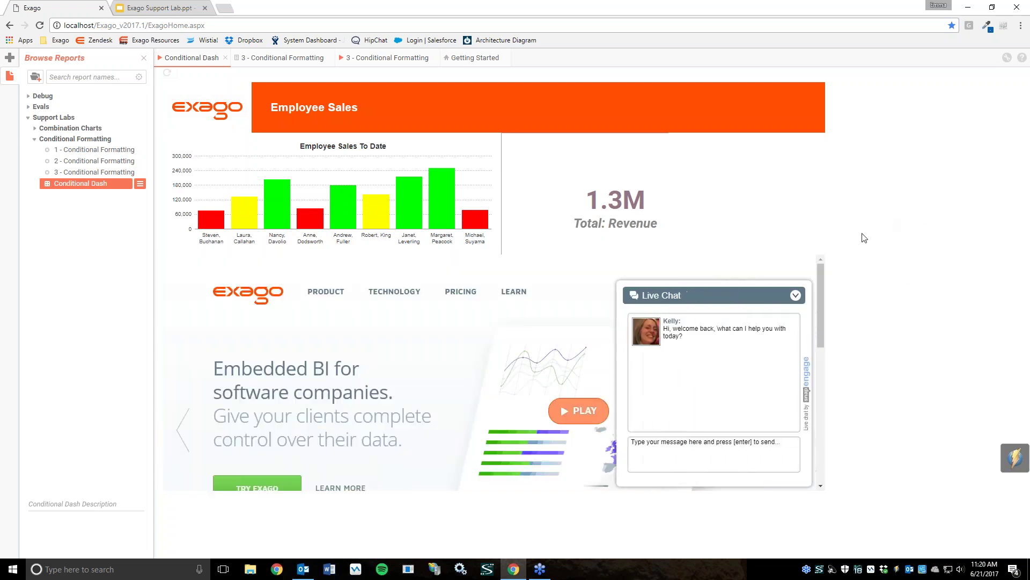
left_click(796, 295)
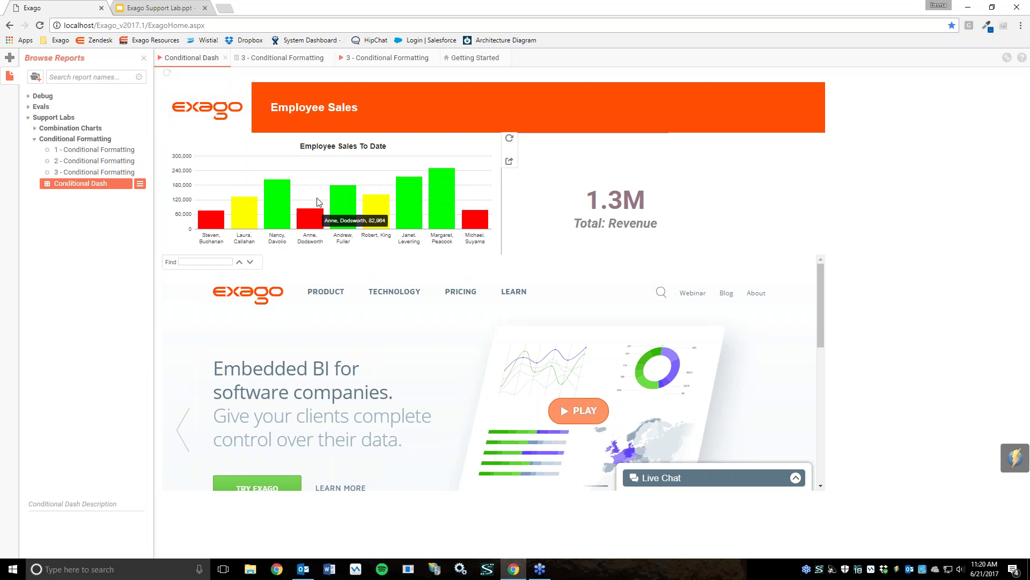
Step: Export the 3 - Conditional Formatting report to PDF
left_click(108, 174)
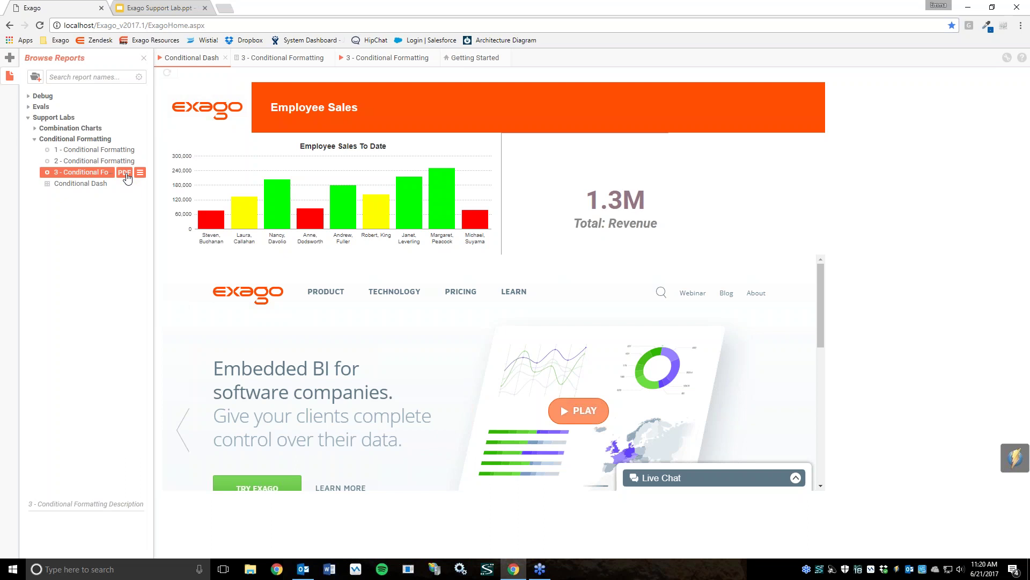
left_click(125, 172)
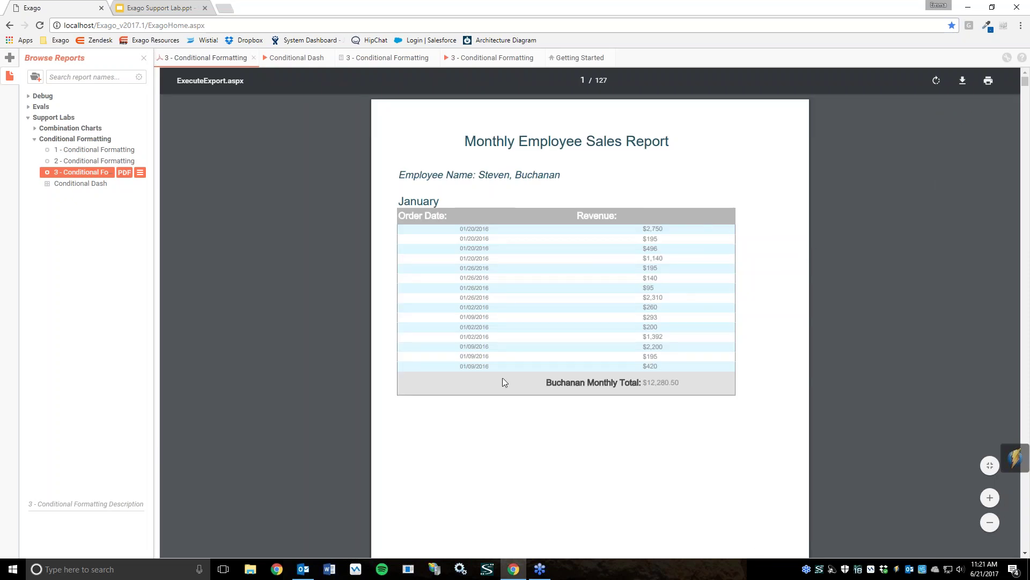
Step: Examine the chart row's Suppress Row rule and its GetExportType() condition formula in the report design, closing both dialogs
left_click(384, 59)
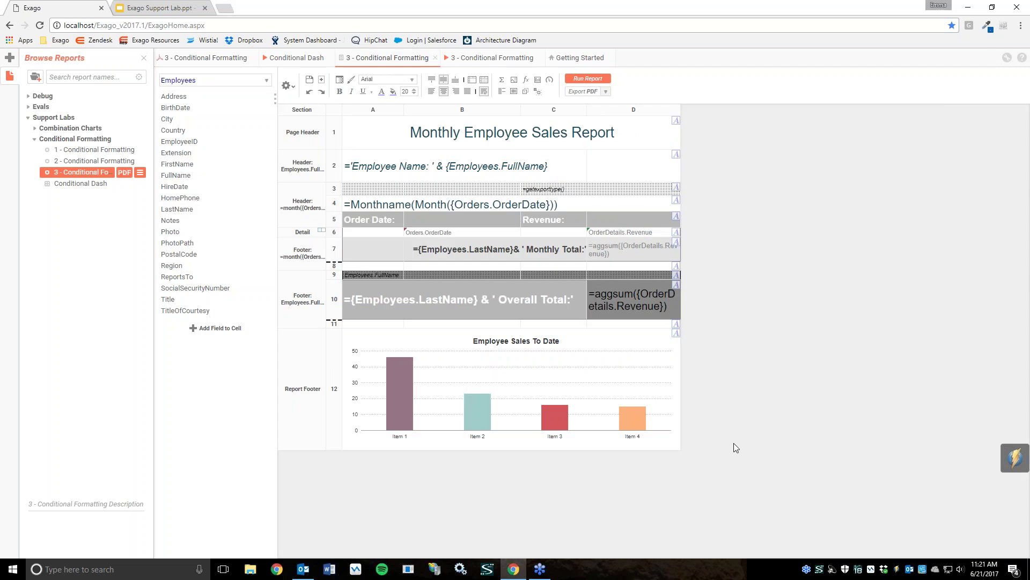
left_click(676, 334)
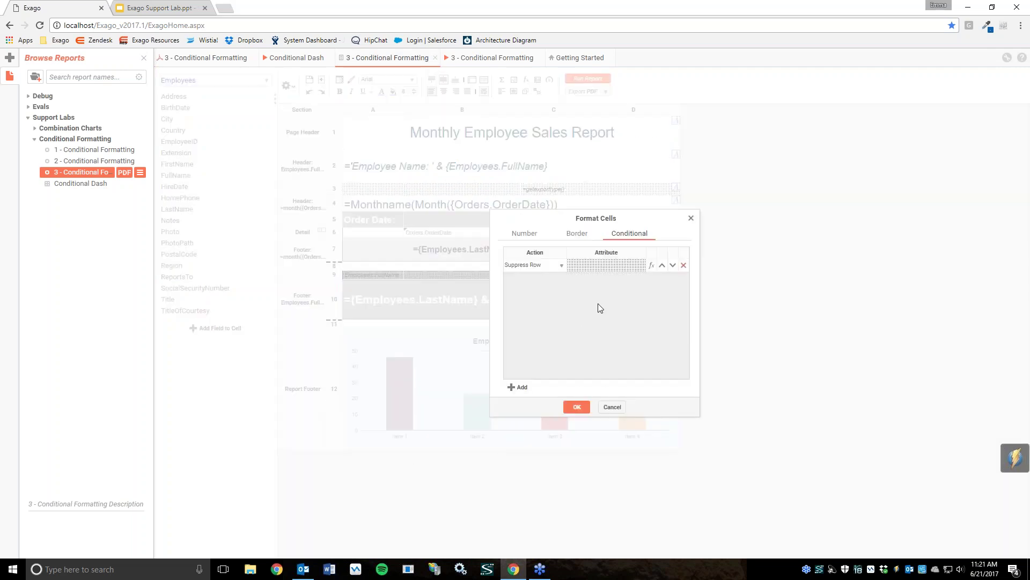
left_click(652, 265)
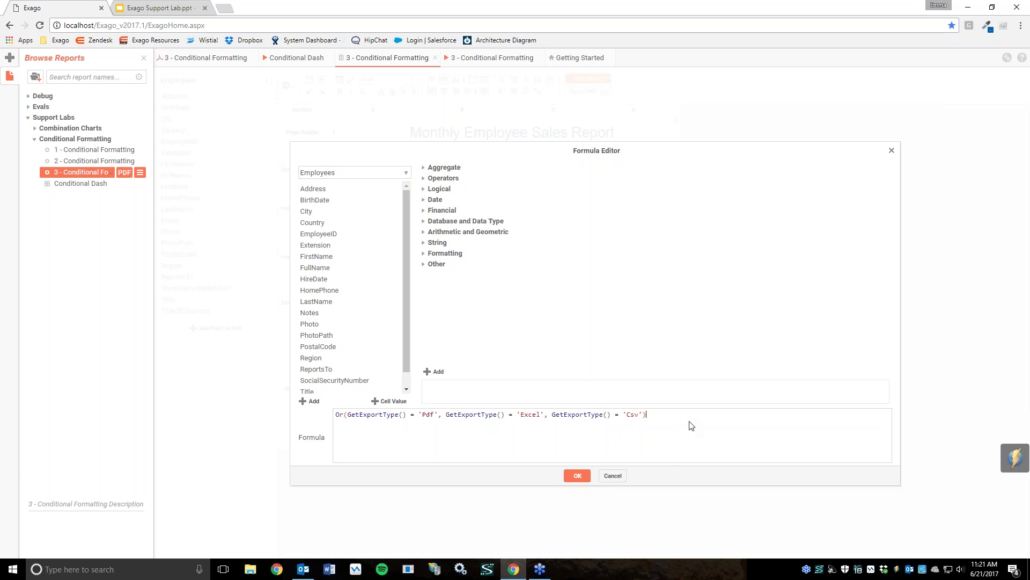
left_click(572, 478)
left_click(577, 406)
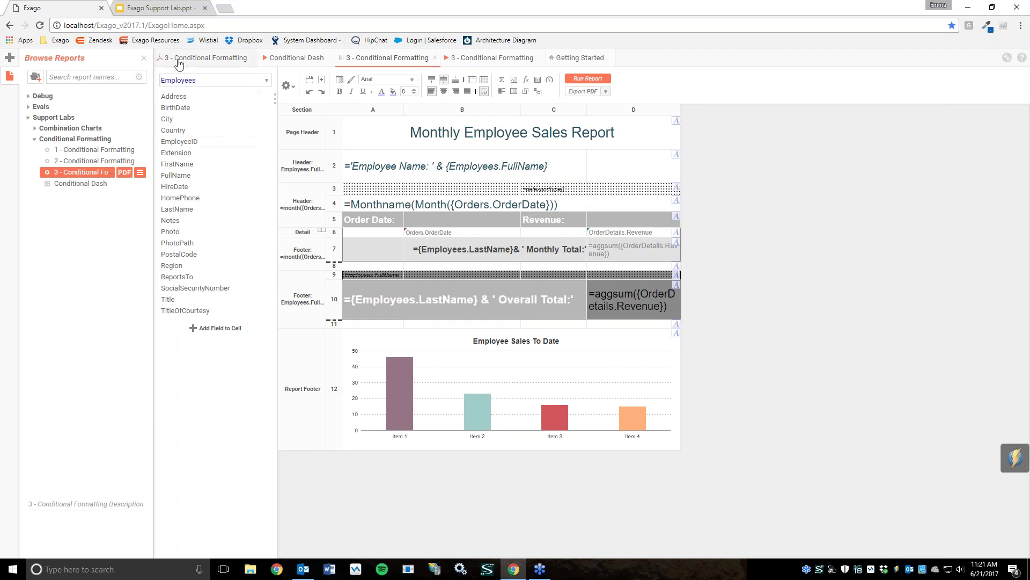
Step: Check the last pages of the report's PDF output for the suppressed report footer chart
left_click(206, 57)
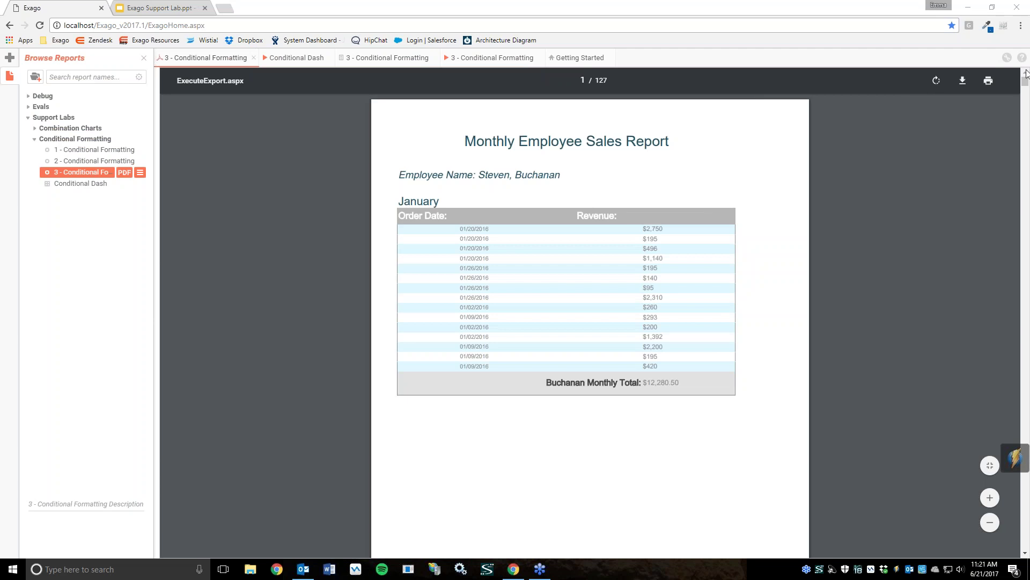
left_click_drag(1027, 78, 1026, 542)
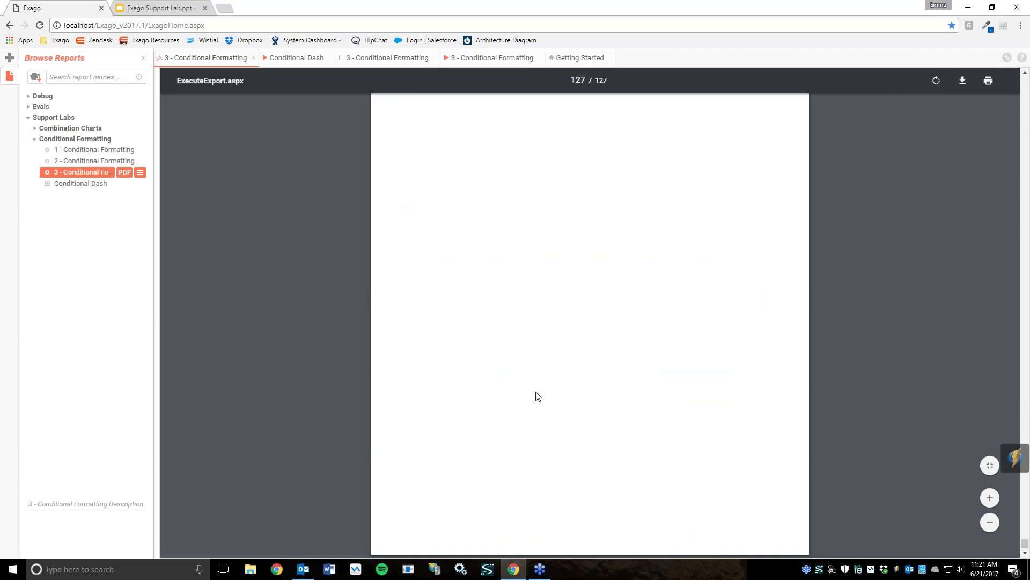
scroll(538, 396, "up", 20)
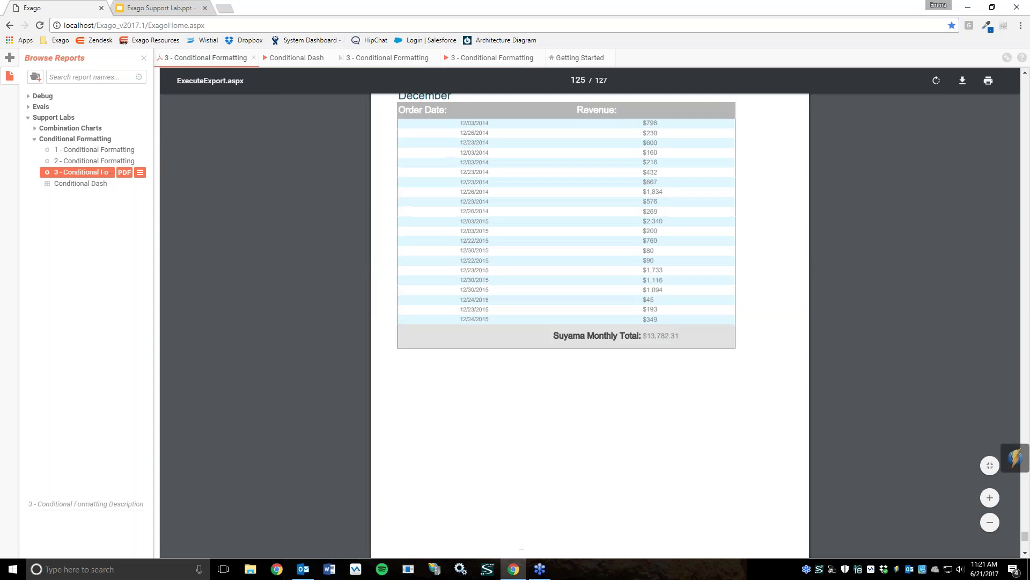
scroll(585, 276, "down", 6)
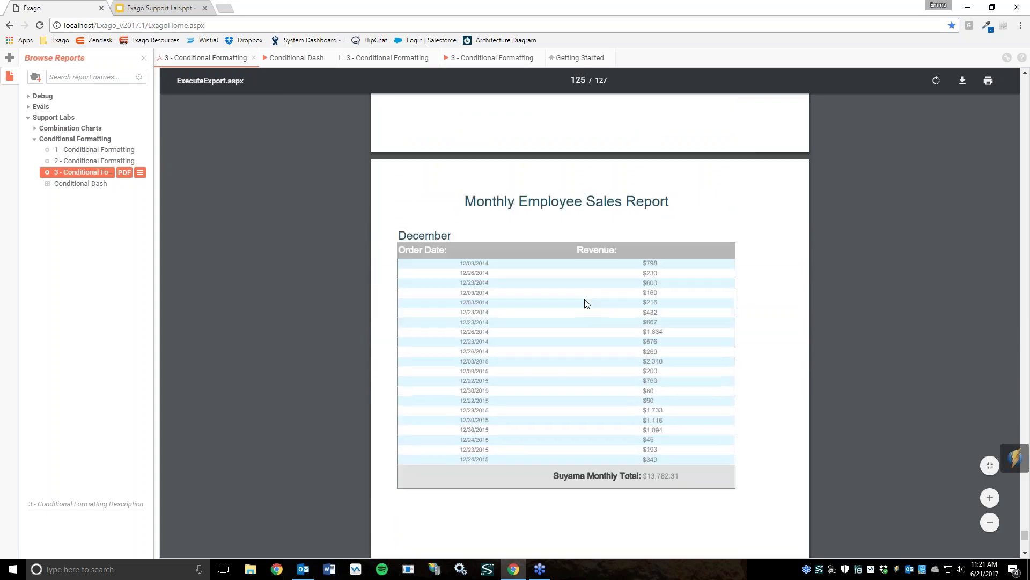
scroll(587, 305, "up", 15)
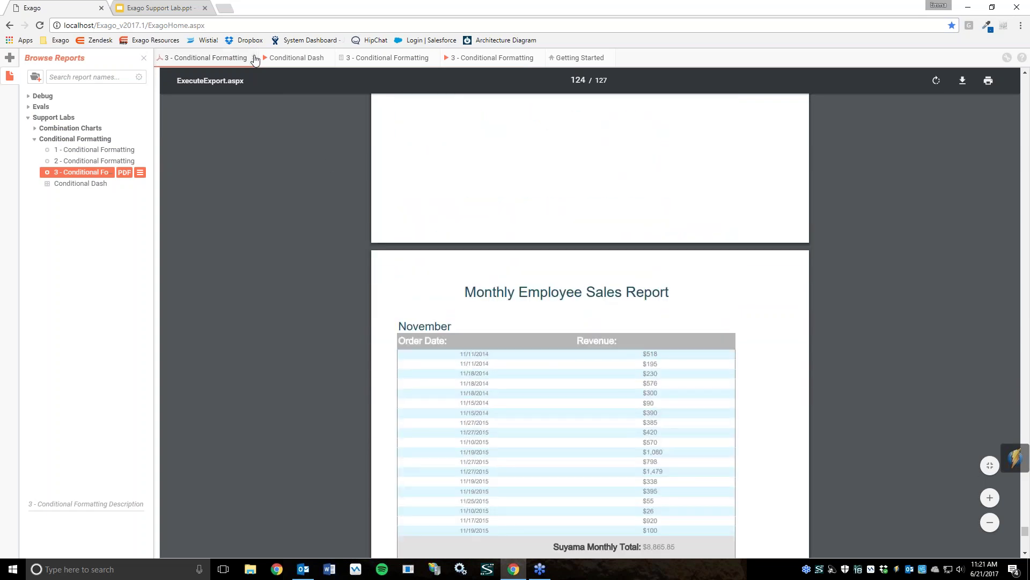
Step: Compare the report design with the Conditional Dash dashboard's chart, and return to the PDF output
left_click(369, 62)
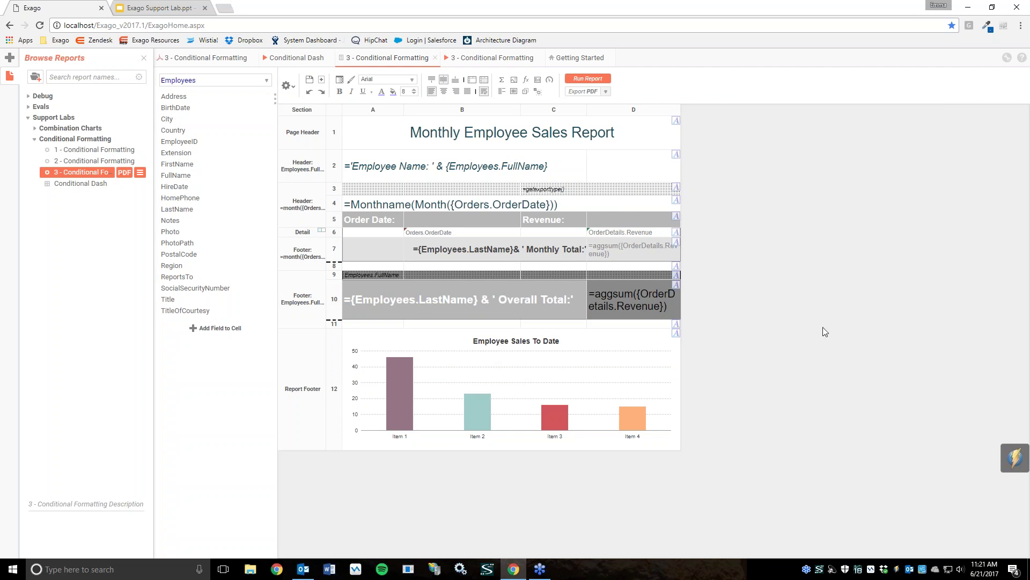
left_click(282, 60)
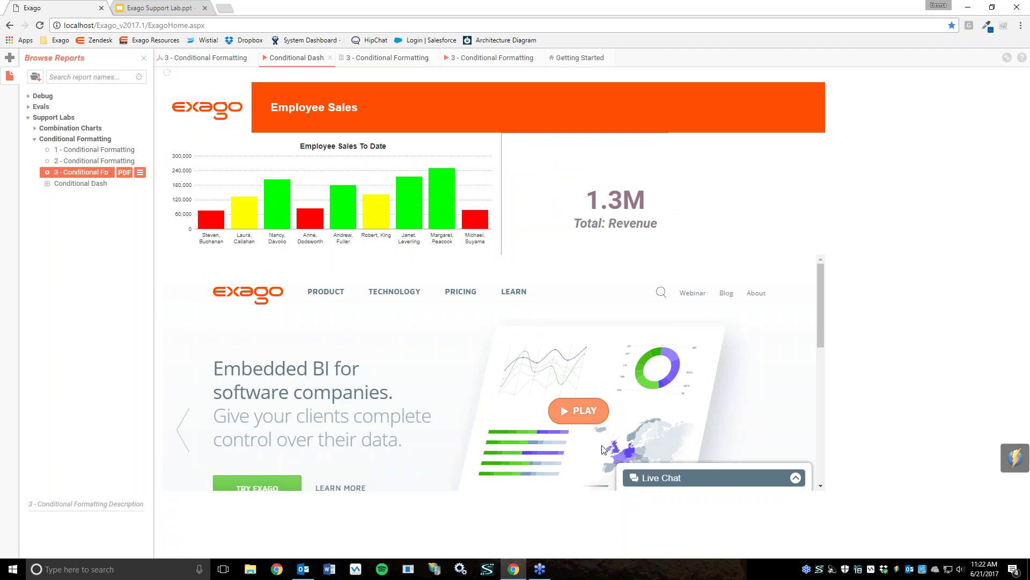
left_click(202, 65)
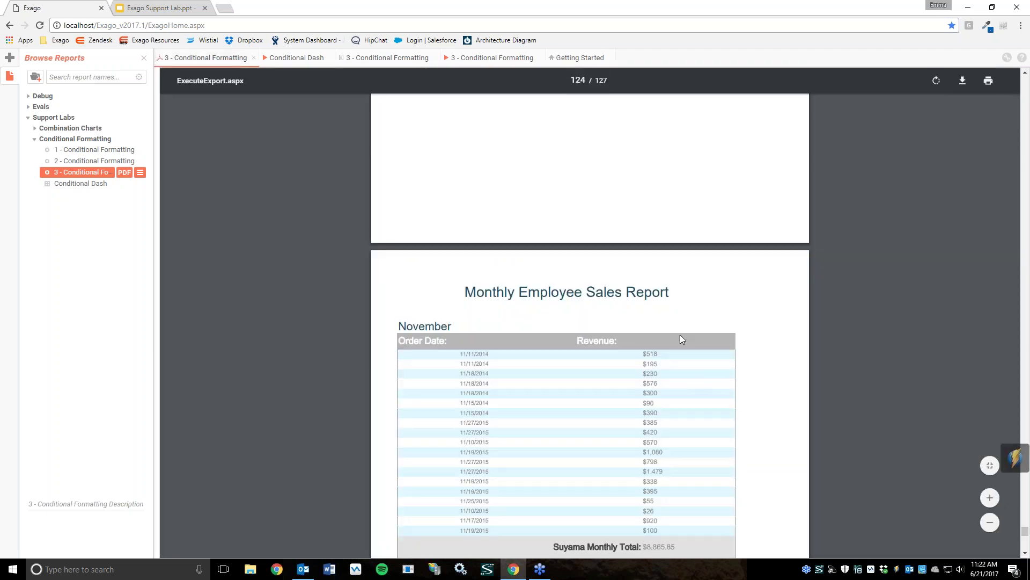
Step: Examine the monthly sales pages of the PDF output, going backwards from page 124
scroll(676, 311, "up", 5)
scroll(702, 202, "up", 15)
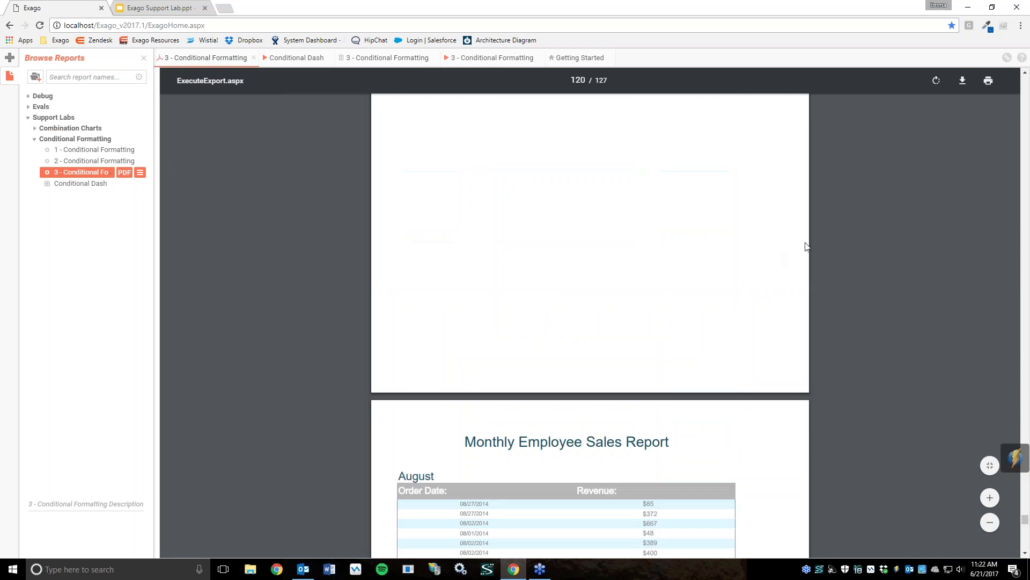
scroll(798, 243, "up", 10)
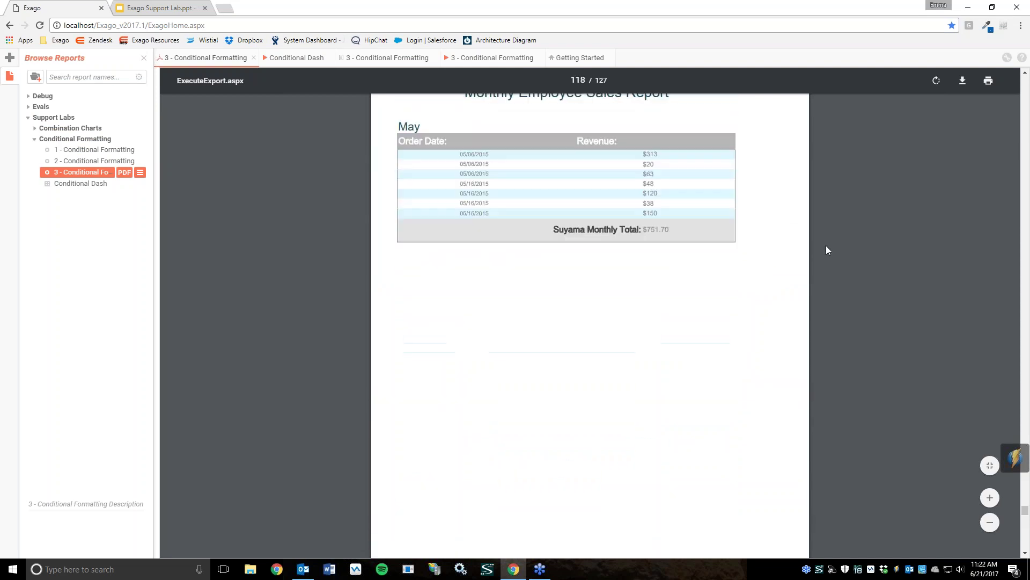
scroll(799, 242, "up", 6)
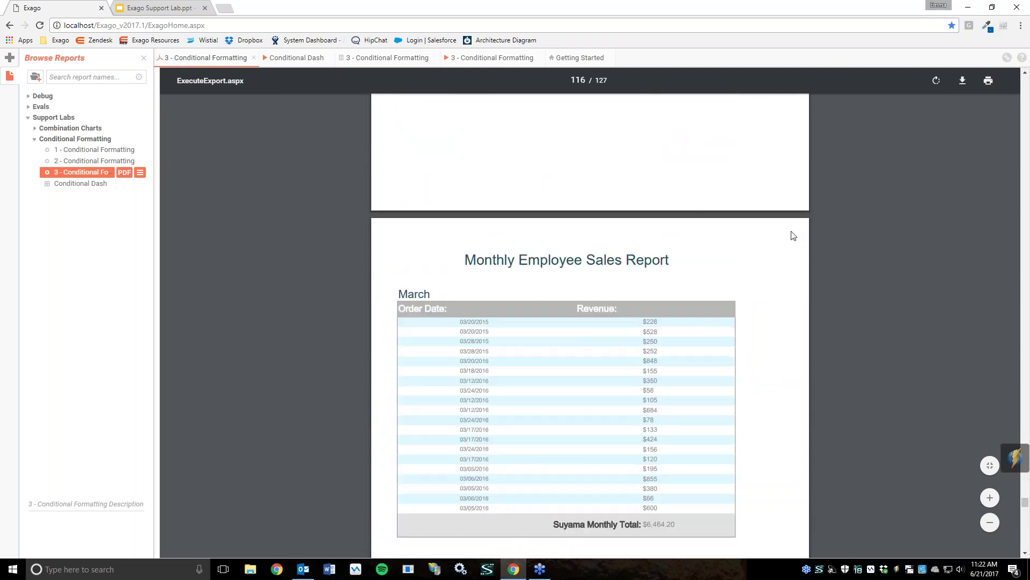
right_click(738, 371)
left_click(624, 405)
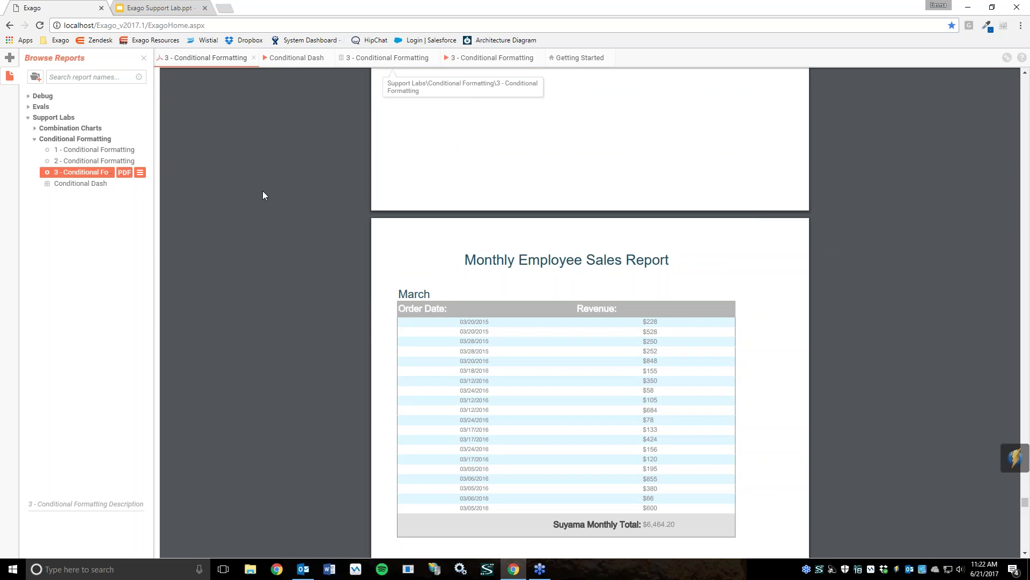
scroll(659, 261, "up", 20)
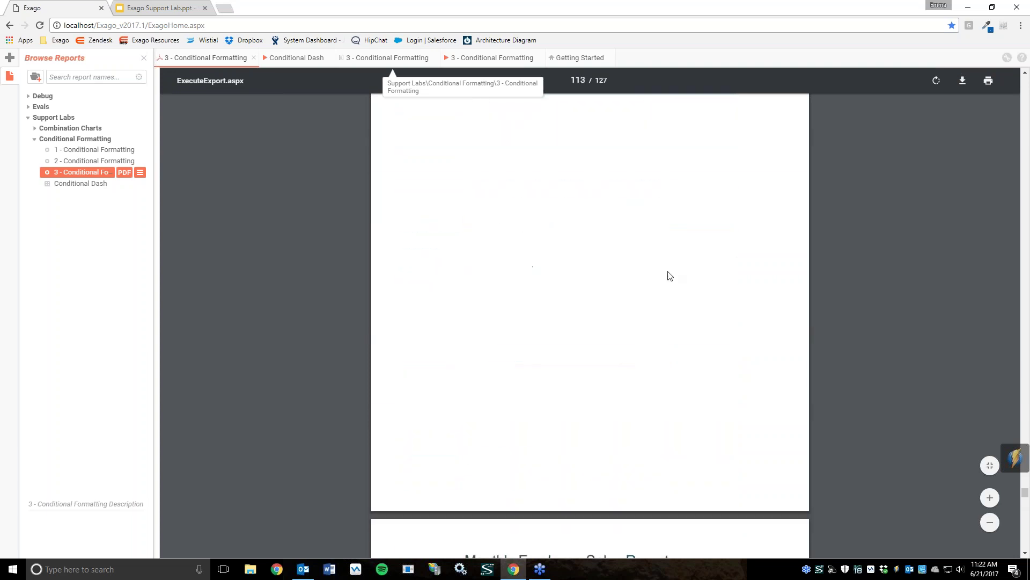
scroll(669, 276, "up", 15)
scroll(665, 318, "up", 12)
scroll(630, 345, "up", 10)
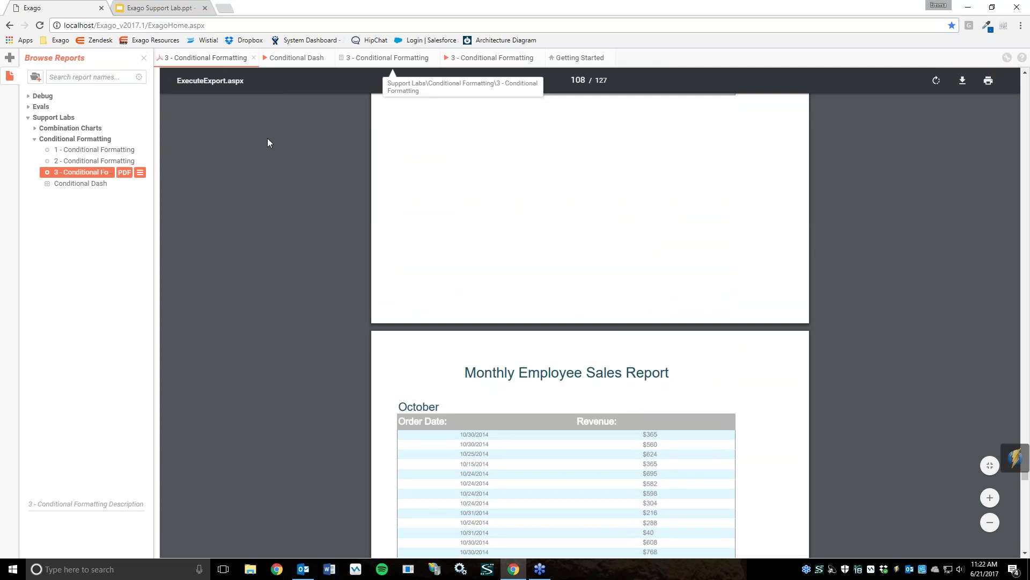
Step: View the report's on-screen output, and examine row 3's getexporttype() formula from the design in the Formula Editor
left_click(490, 57)
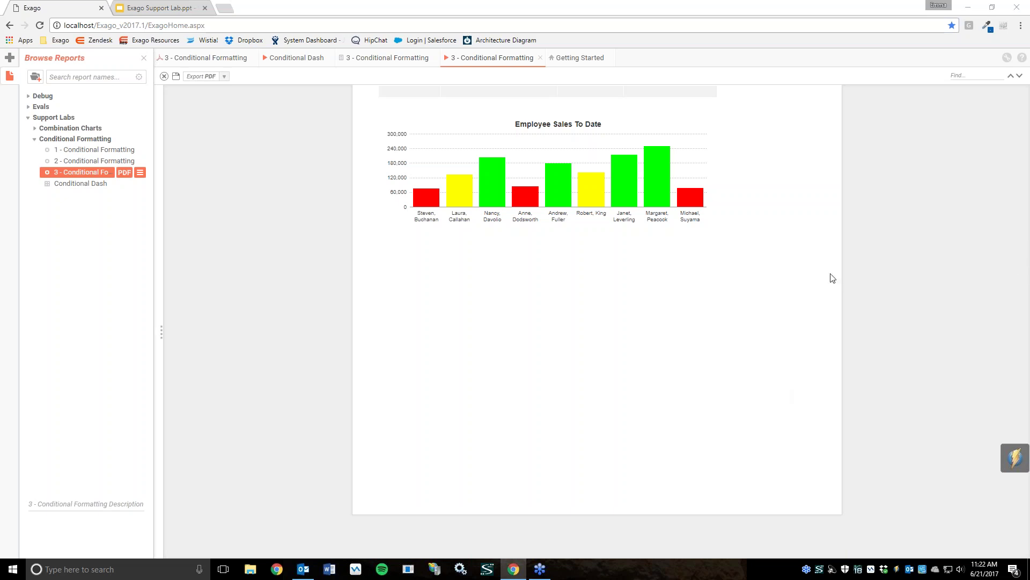
left_click(391, 64)
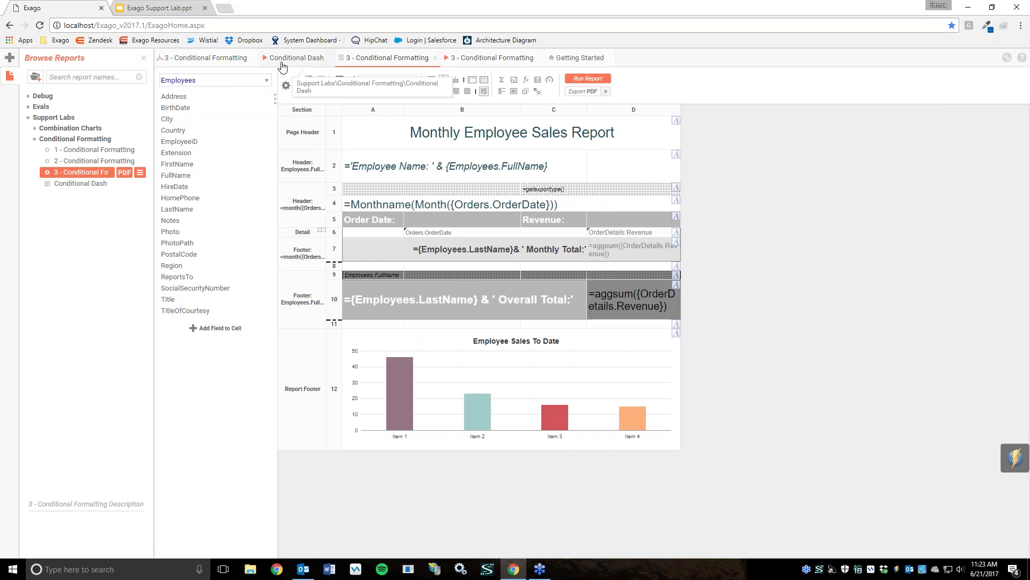
left_click(558, 194)
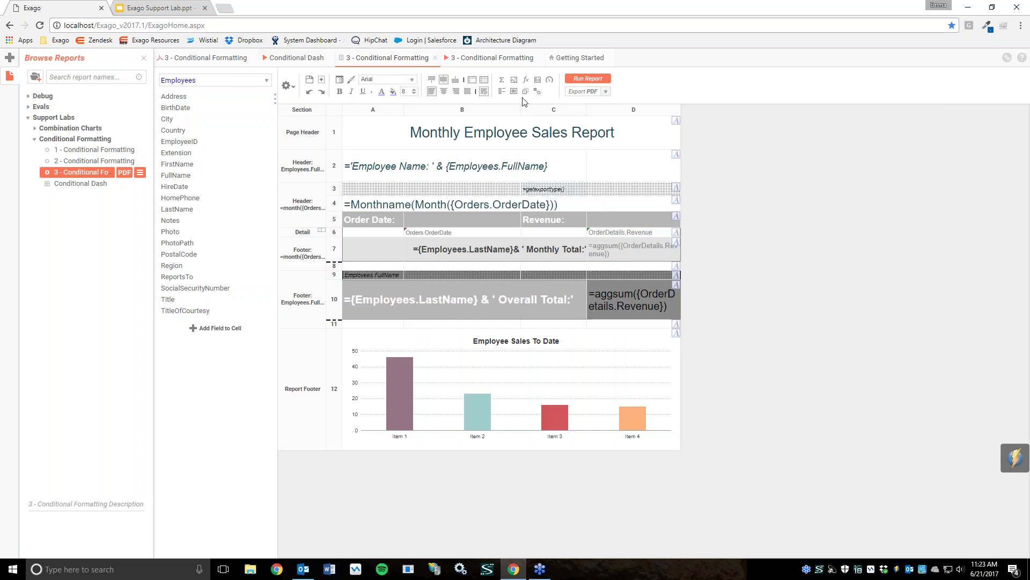
left_click(526, 79)
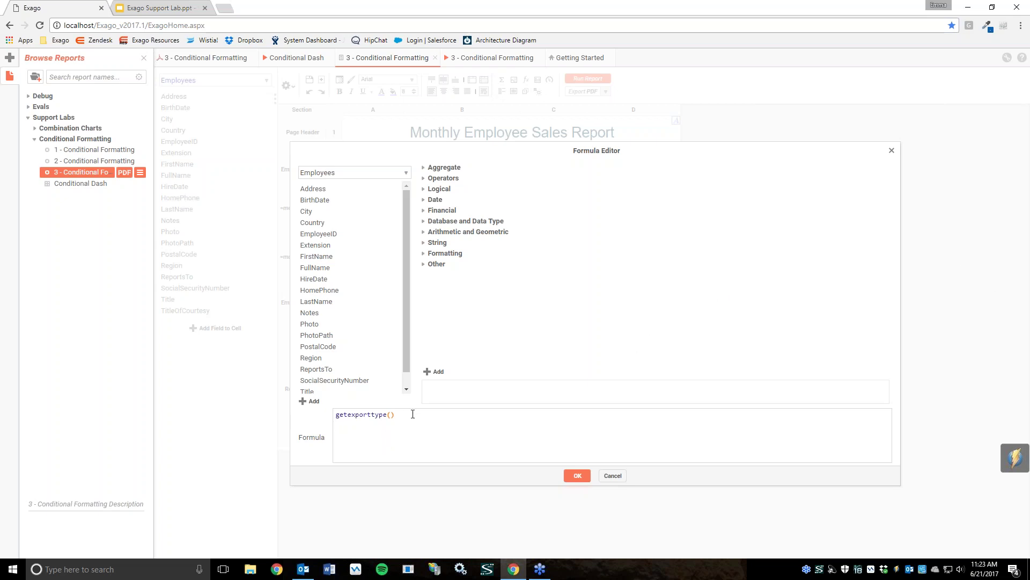
left_click(433, 416)
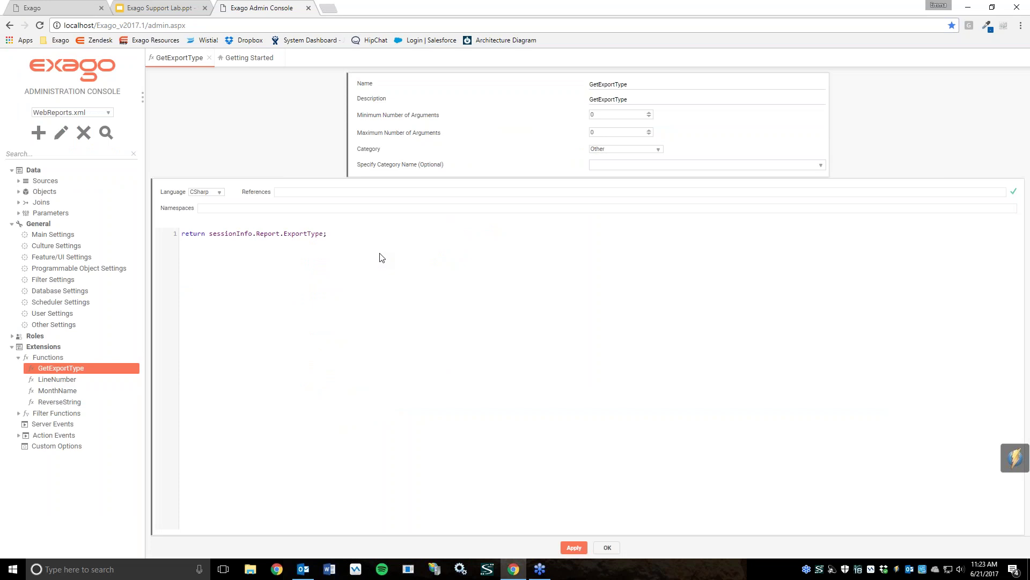
Step: Examine the GetExportType custom function's name, description, argument limits and C# code in the Exago Admin Console
double_click(640, 85)
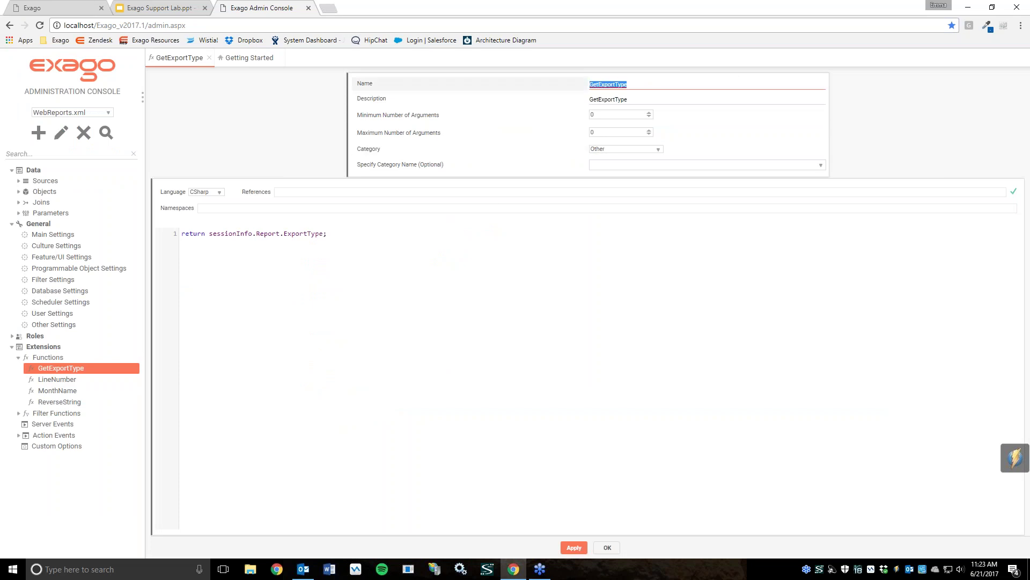
left_click(630, 84)
left_click(626, 100)
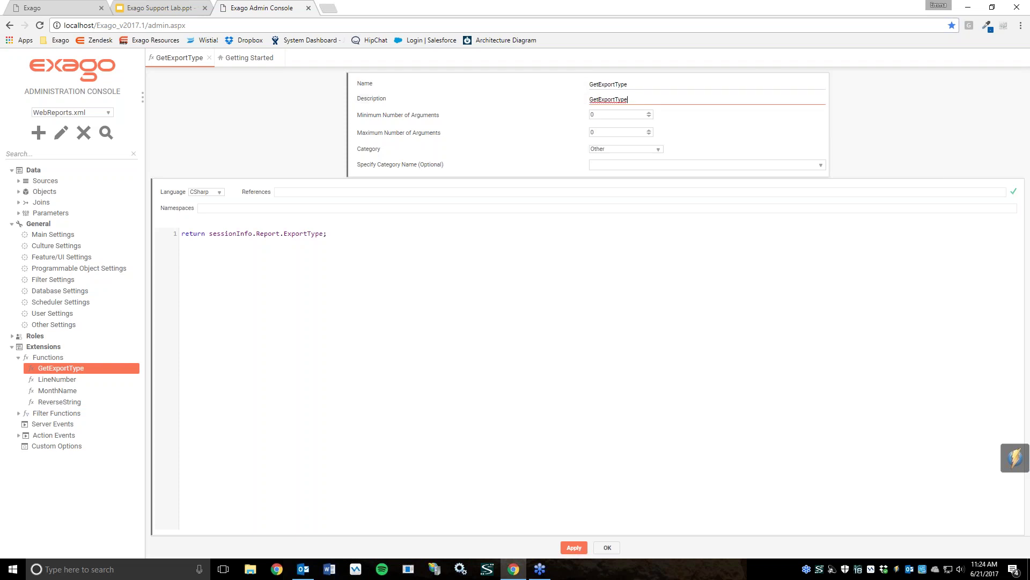
left_click(649, 86)
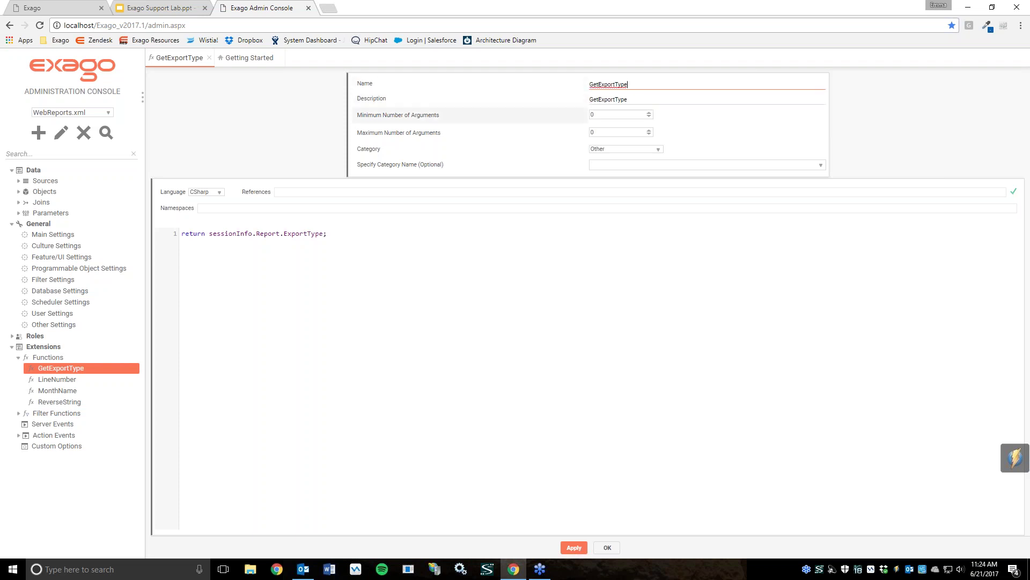
left_click(653, 101)
left_click(920, 122)
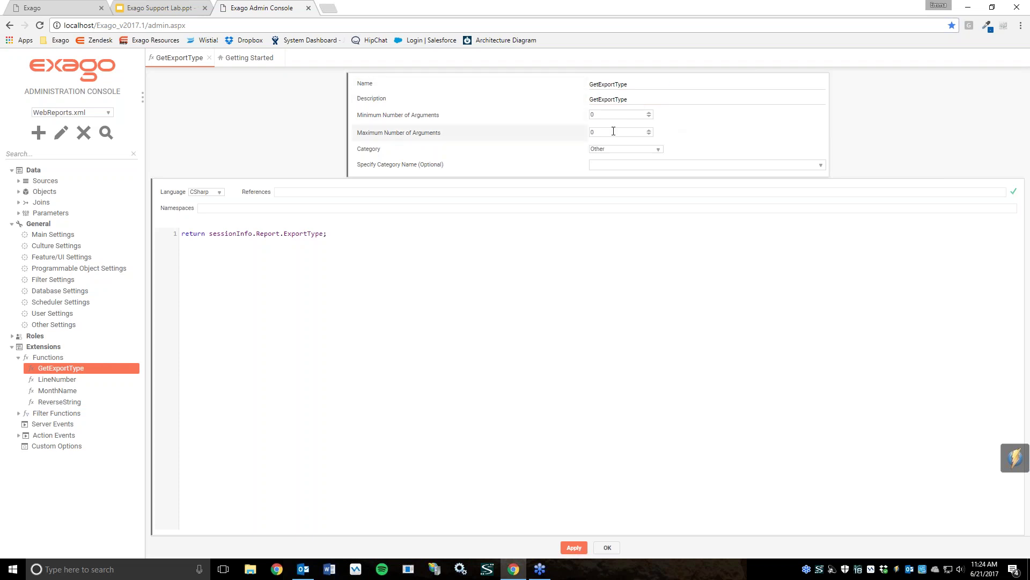
left_click(564, 231)
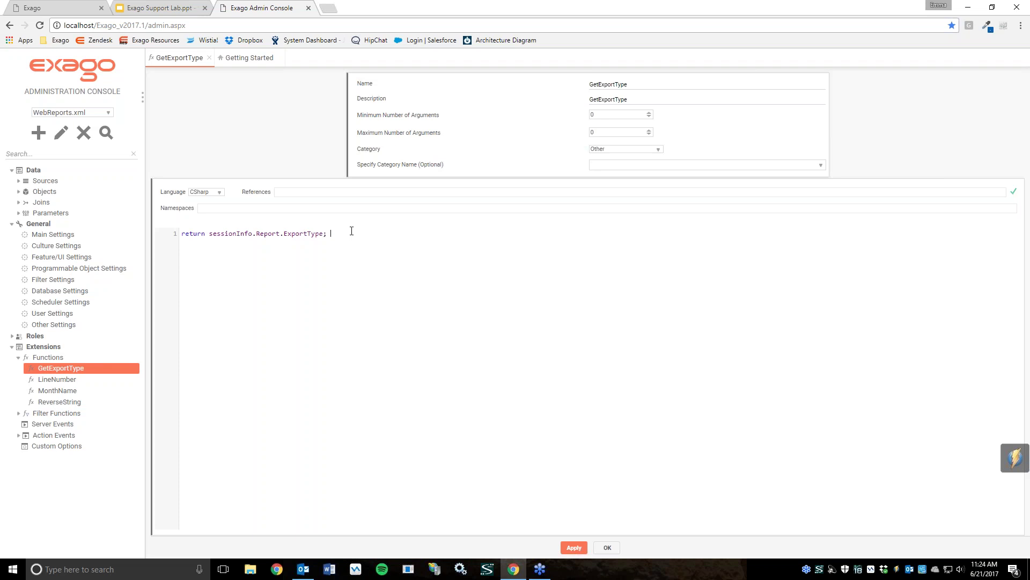
triple_click(265, 234)
left_click(265, 336)
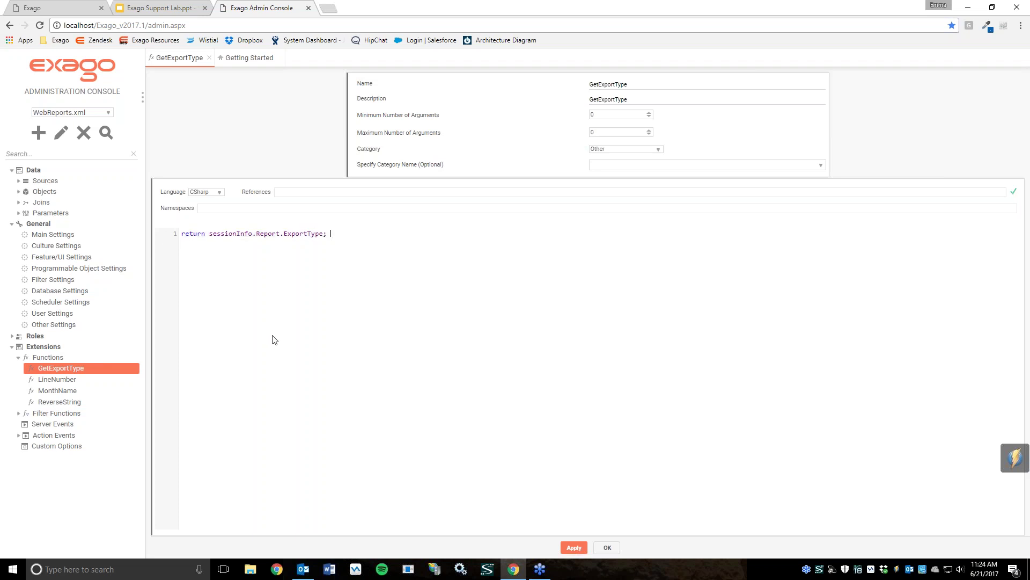